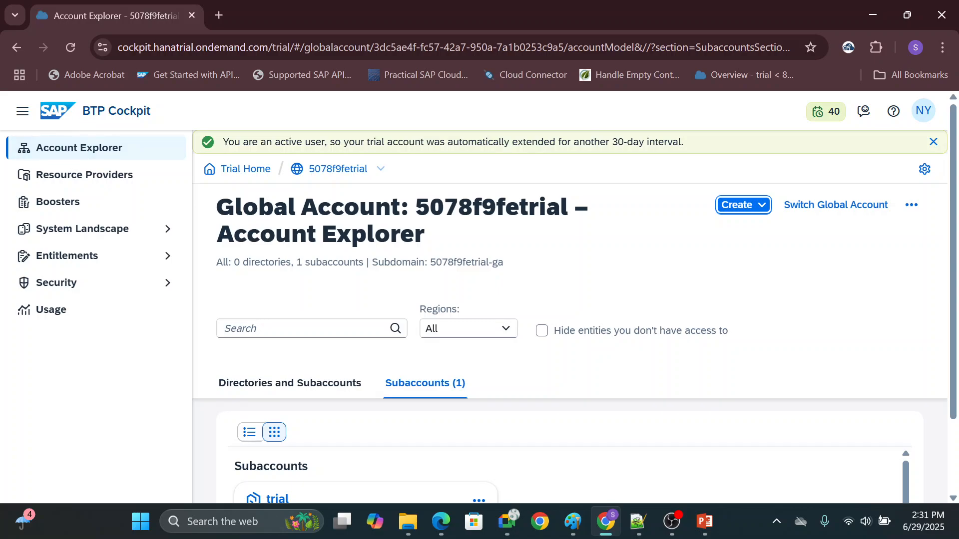
pyautogui.moveTo(83, 110); pyautogui.dragTo(108, 111)
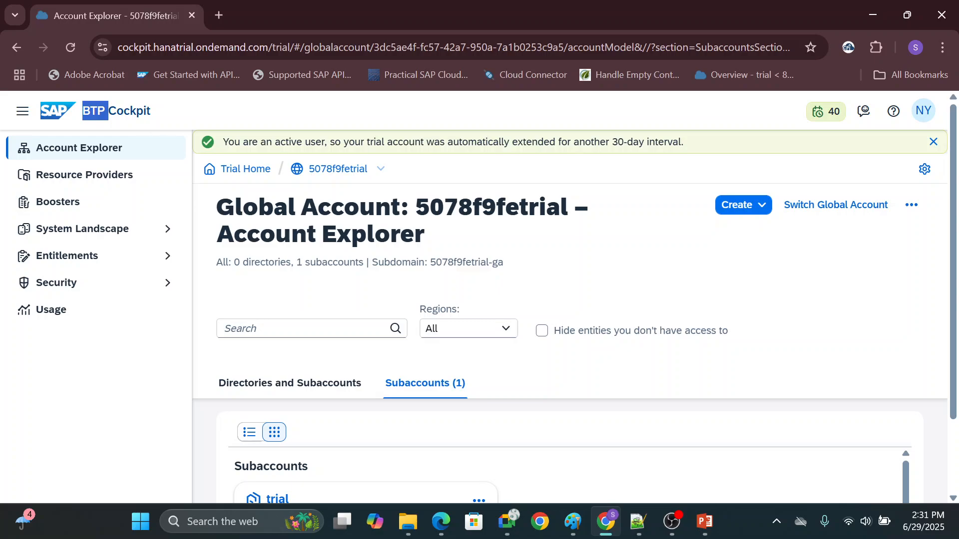
pyautogui.click(109, 111)
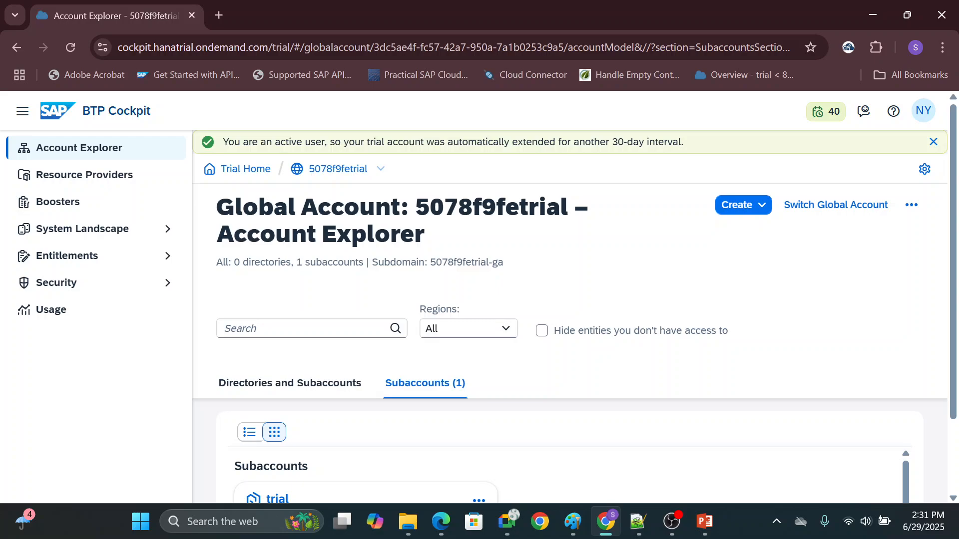
pyautogui.moveTo(108, 111); pyautogui.dragTo(151, 112)
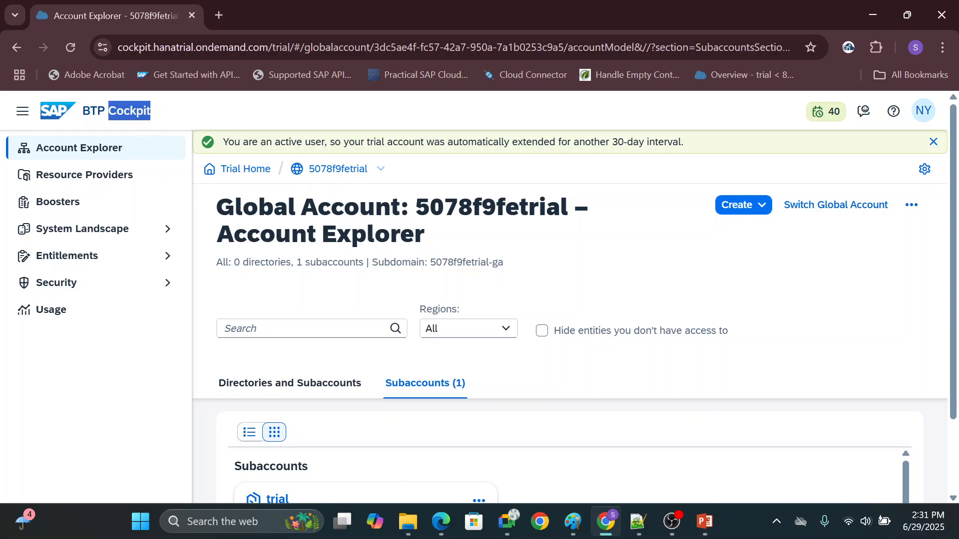
# Open the trial subaccount and go to its Service Marketplace.
pyautogui.scroll(-2, 348, 496)
pyautogui.scroll(2, 348, 497)
pyautogui.click(352, 494)
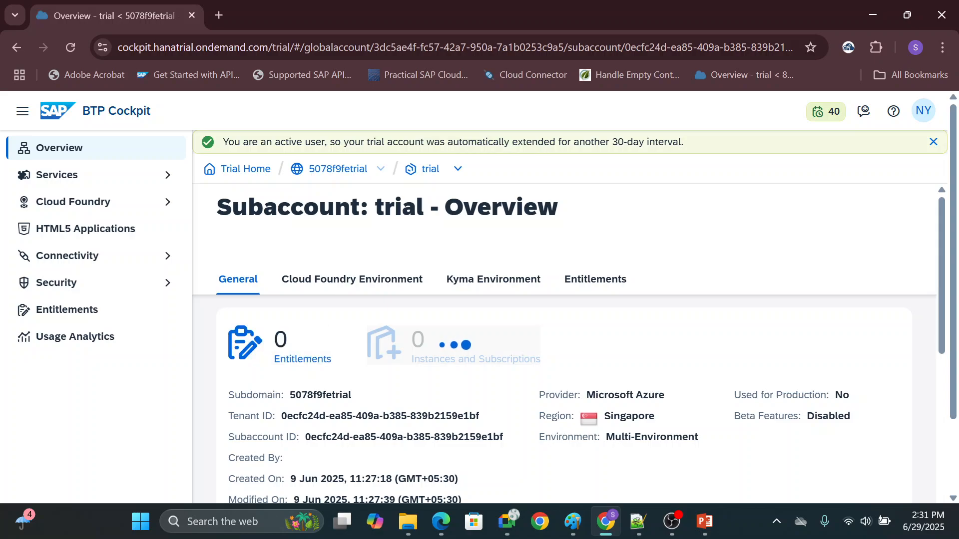
pyautogui.click(111, 184)
pyautogui.click(117, 203)
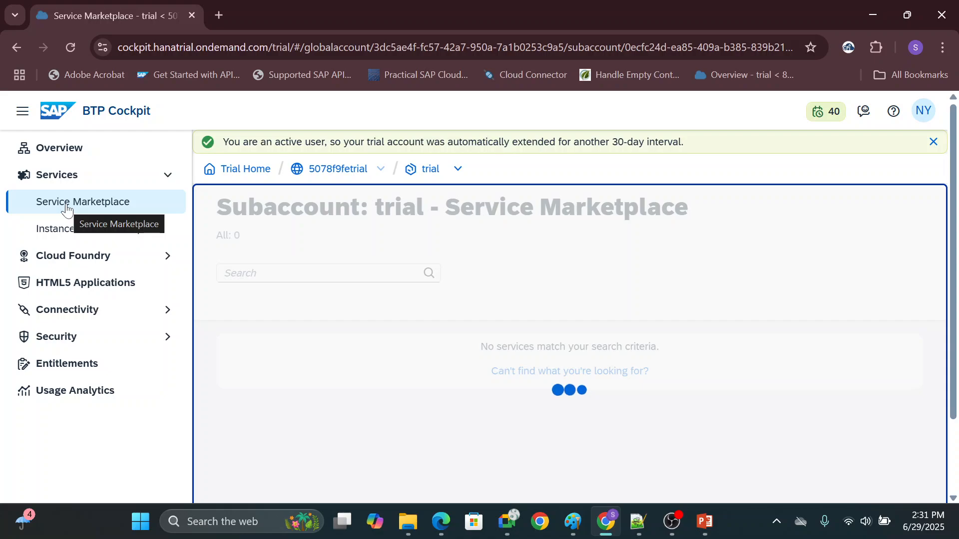
# Look through the catalogue of services offered in the trial subaccount's Service Marketplace.
pyautogui.scroll(-5, 372, 325)
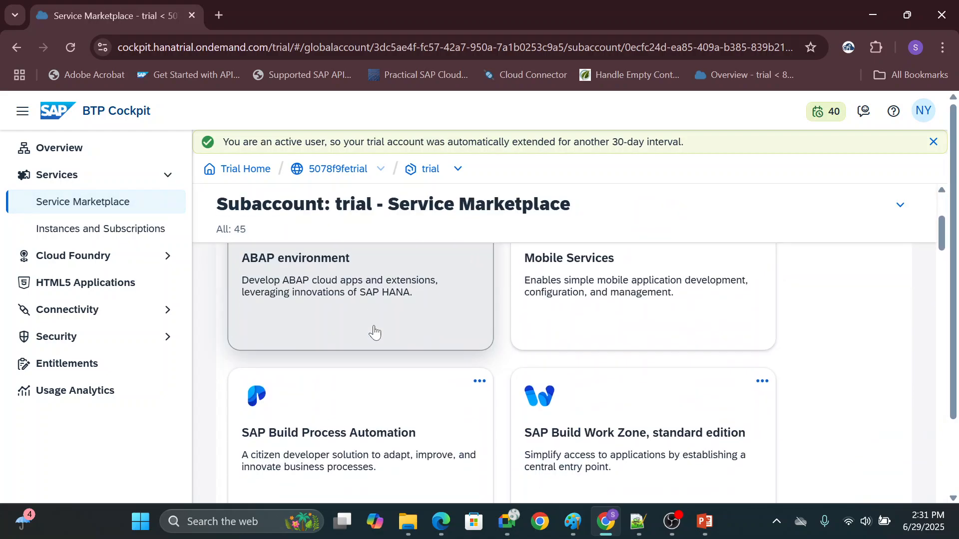
pyautogui.scroll(-10, 374, 332)
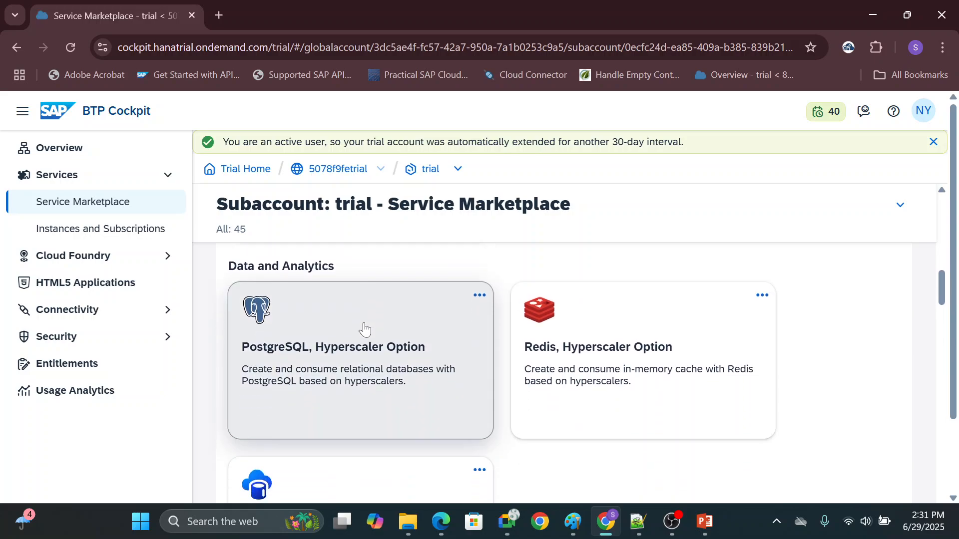
pyautogui.scroll(-12, 364, 328)
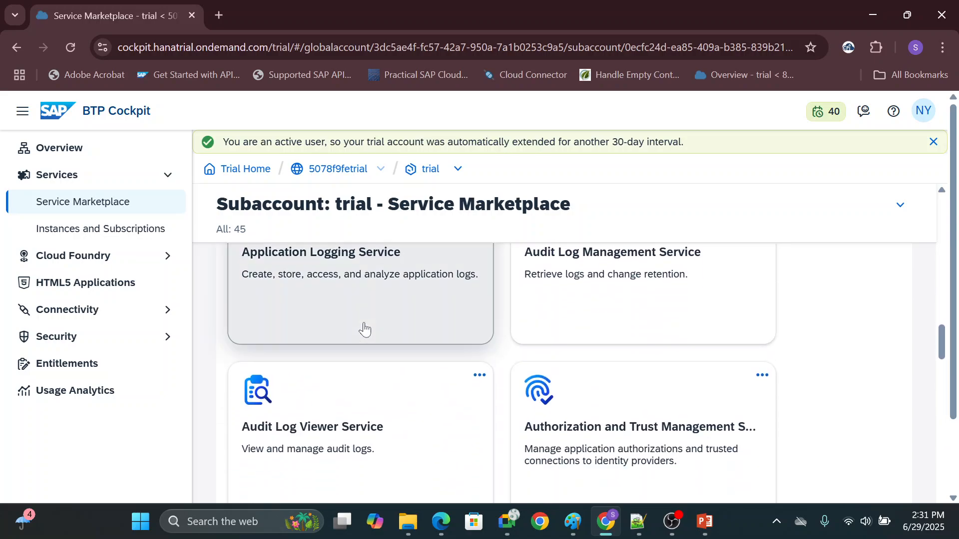
pyautogui.scroll(-6, 365, 328)
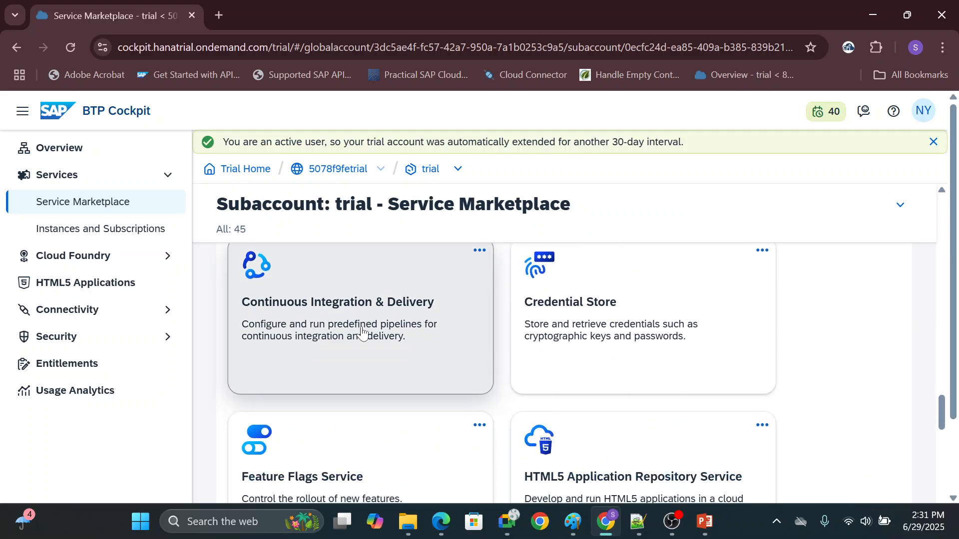
pyautogui.scroll(-5, 362, 332)
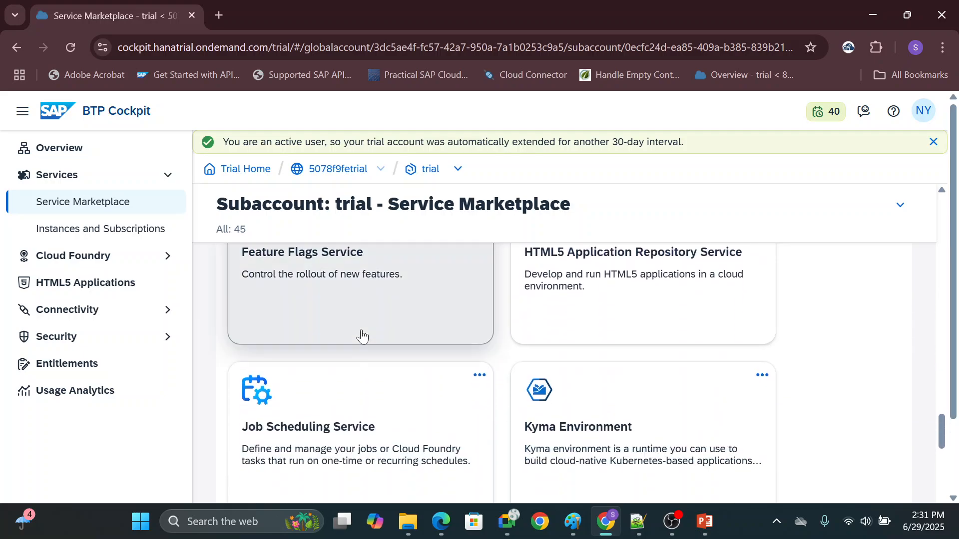
pyautogui.scroll(6, 363, 339)
pyautogui.scroll(15, 364, 340)
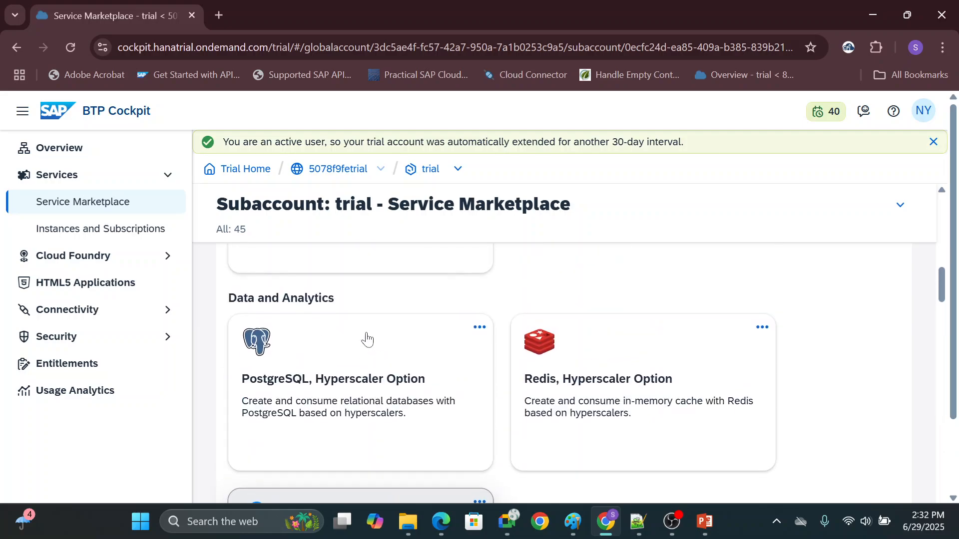
pyautogui.scroll(6, 367, 340)
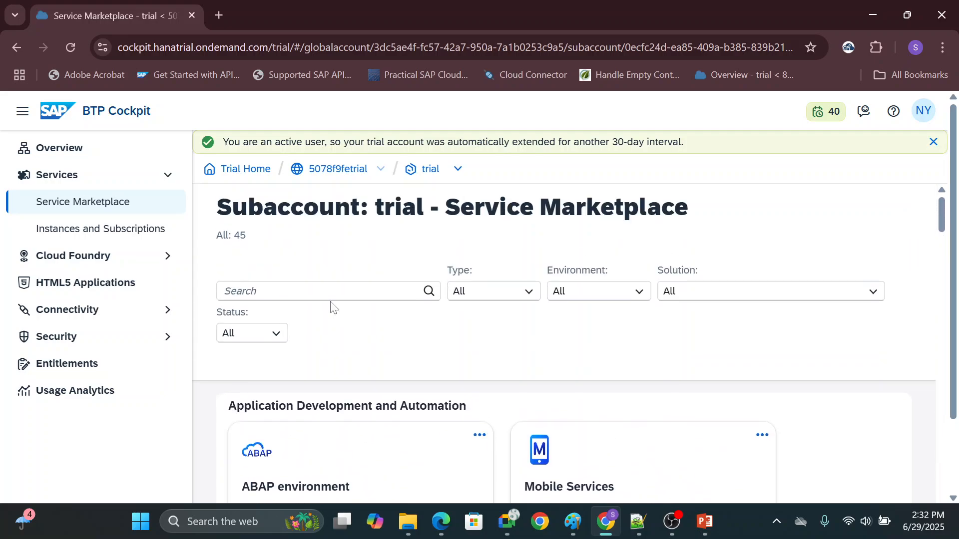
# Search the Service Marketplace for "integration suite" and open the details of the Integration Suite service.
pyautogui.click(331, 292)
pyautogui.write('inte')
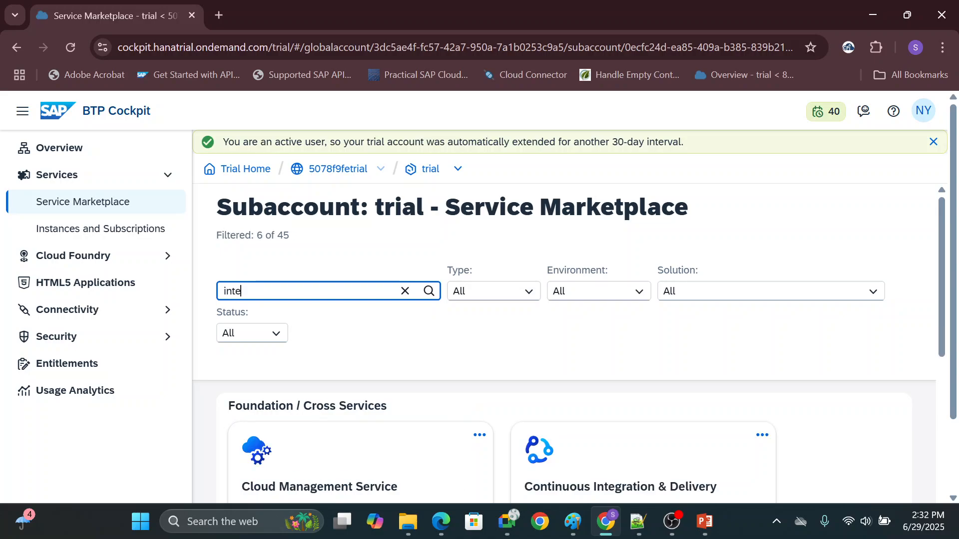
pyautogui.write('gration ')
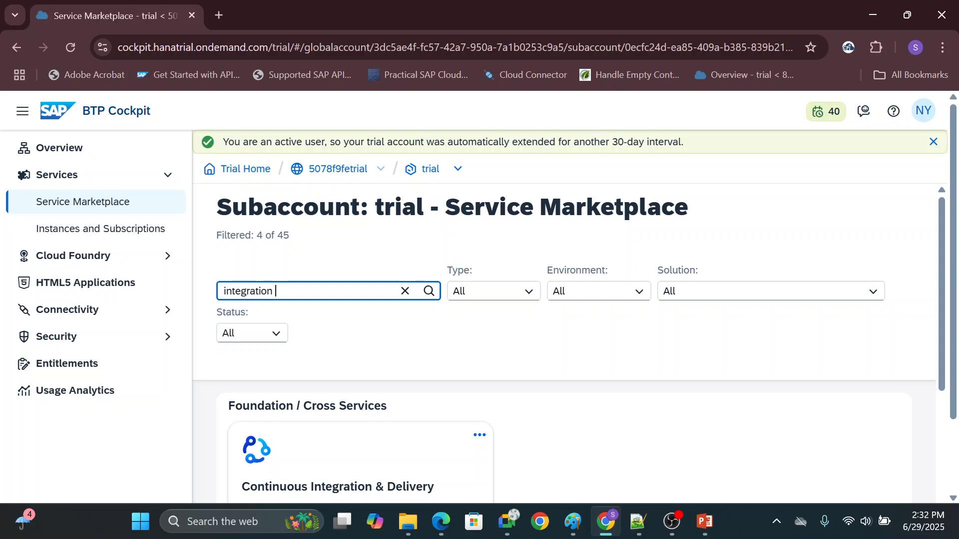
pyautogui.write('suite')
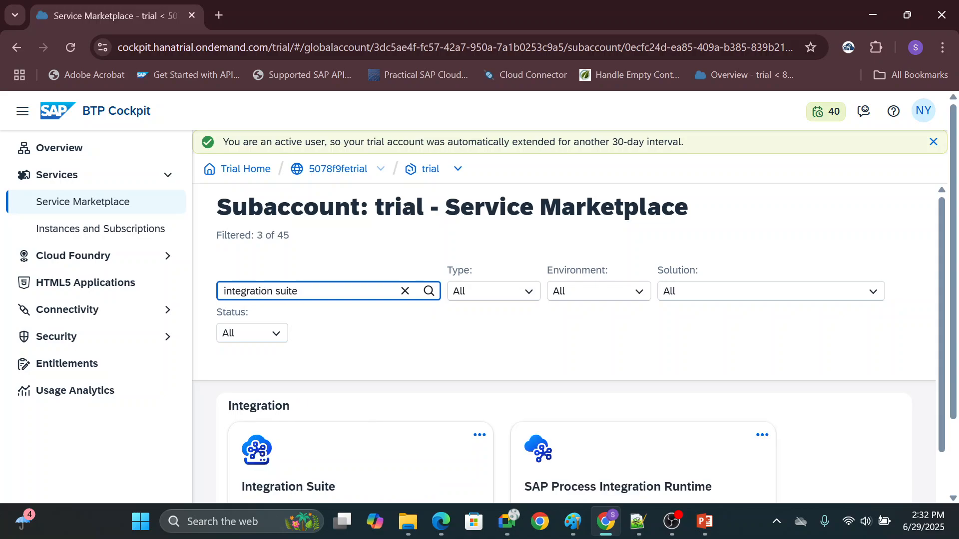
pyautogui.scroll(-2, 400, 365)
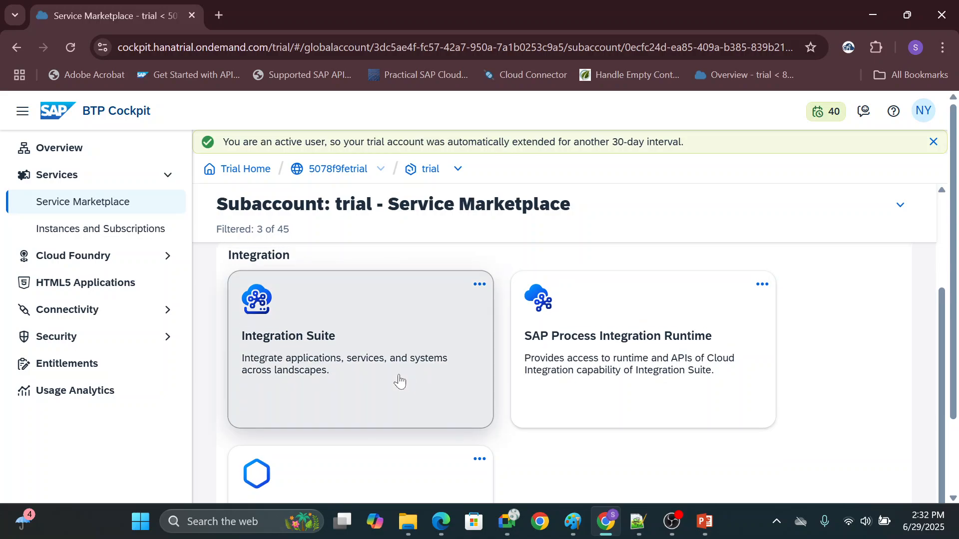
pyautogui.click(317, 419)
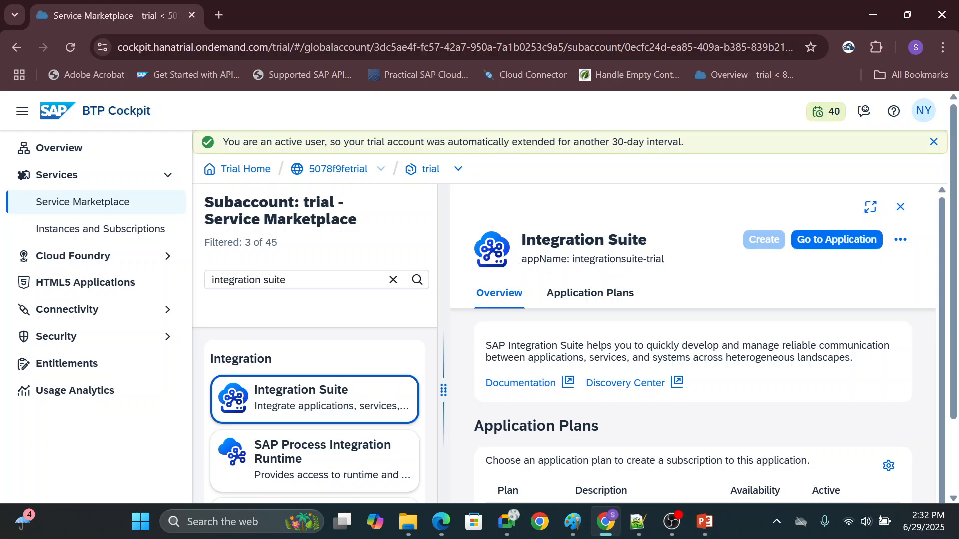
pyautogui.moveTo(522, 240); pyautogui.dragTo(657, 240)
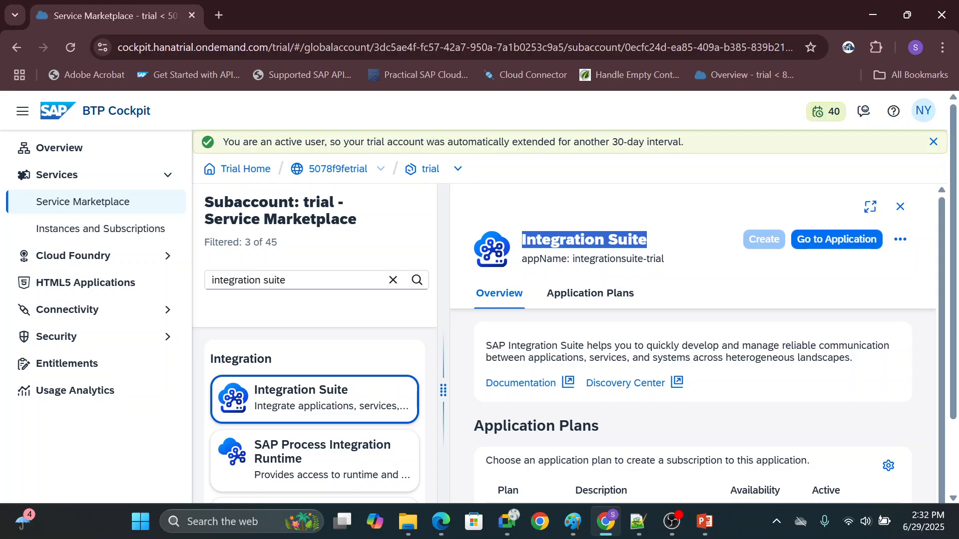
pyautogui.click(675, 242)
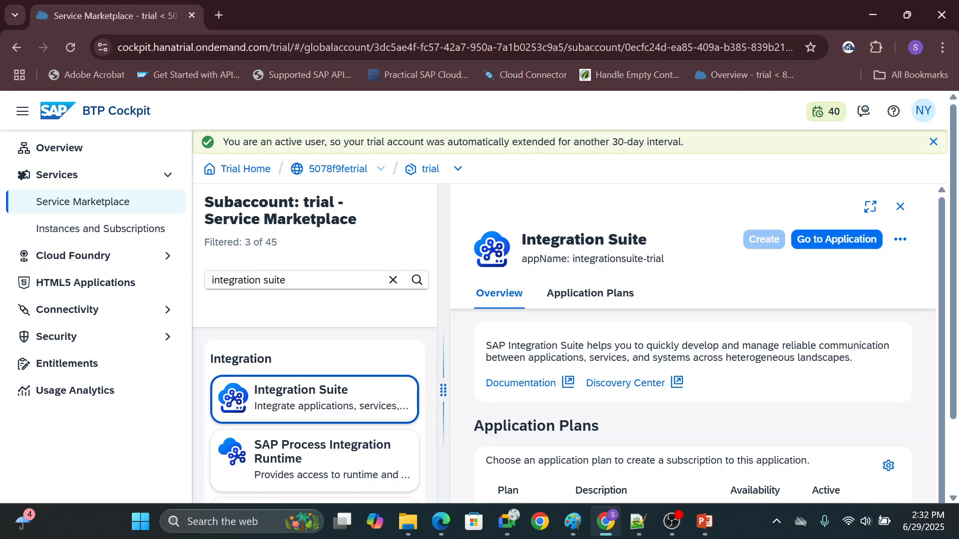
pyautogui.moveTo(522, 240); pyautogui.dragTo(652, 245)
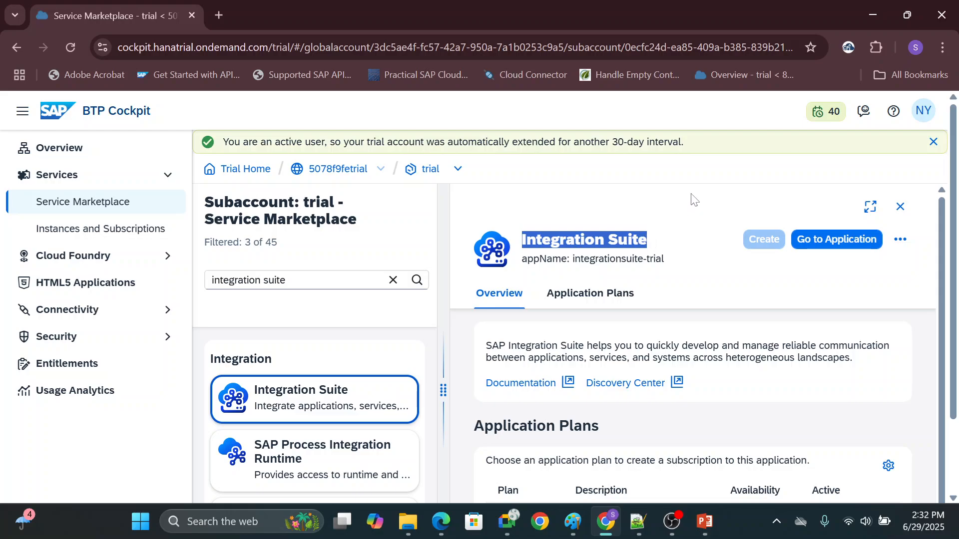
pyautogui.click(673, 233)
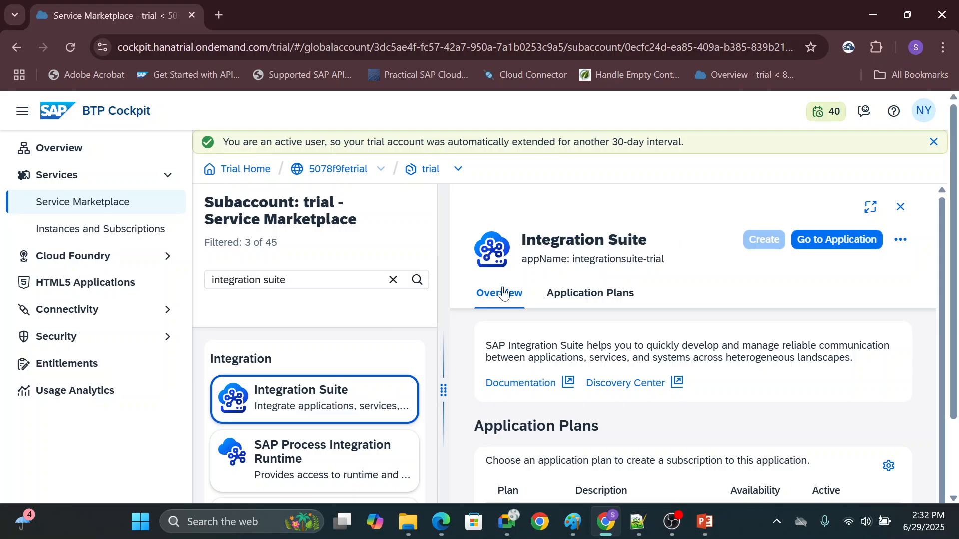
# Launch the Integration Suite application from its service details and review the recent artifacts and monitoring on its home page.
pyautogui.click(827, 245)
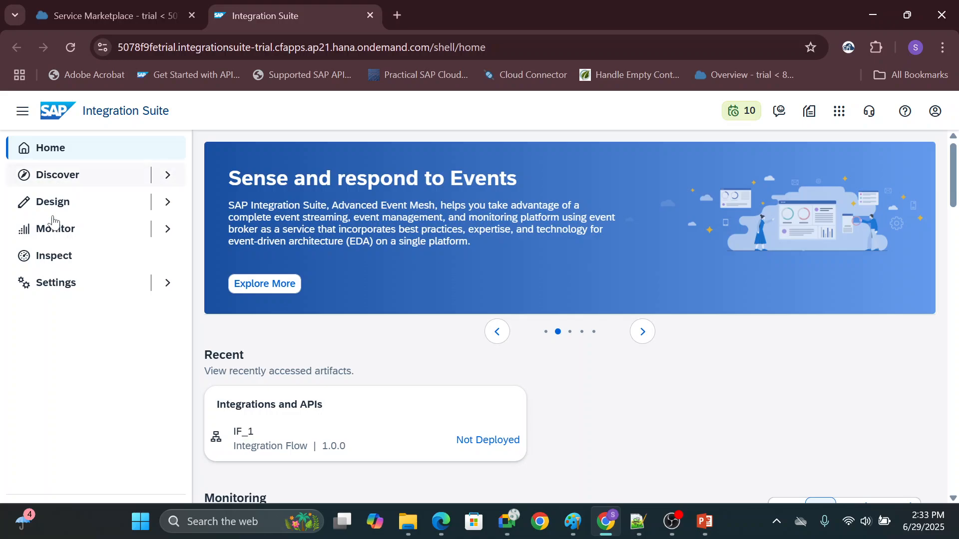
pyautogui.scroll(-3, 344, 338)
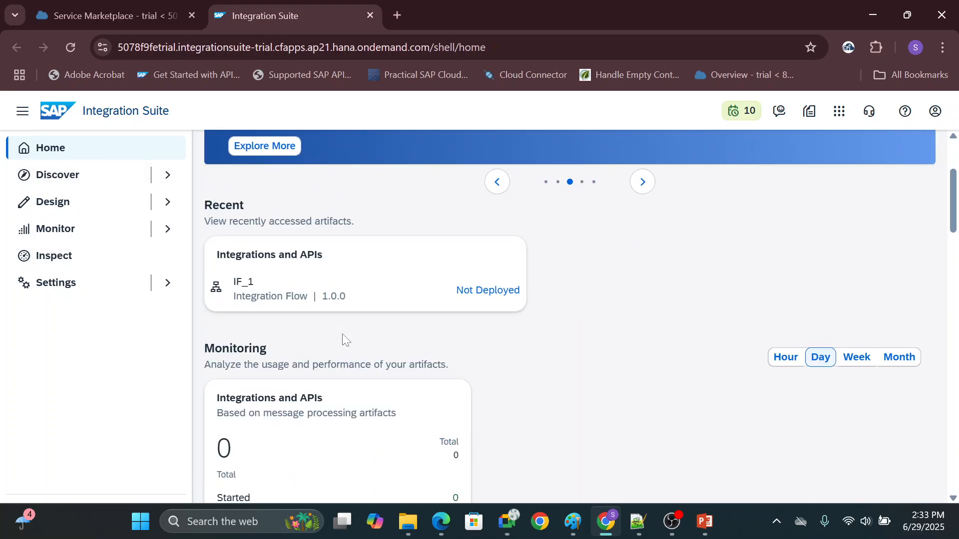
pyautogui.scroll(3, 350, 340)
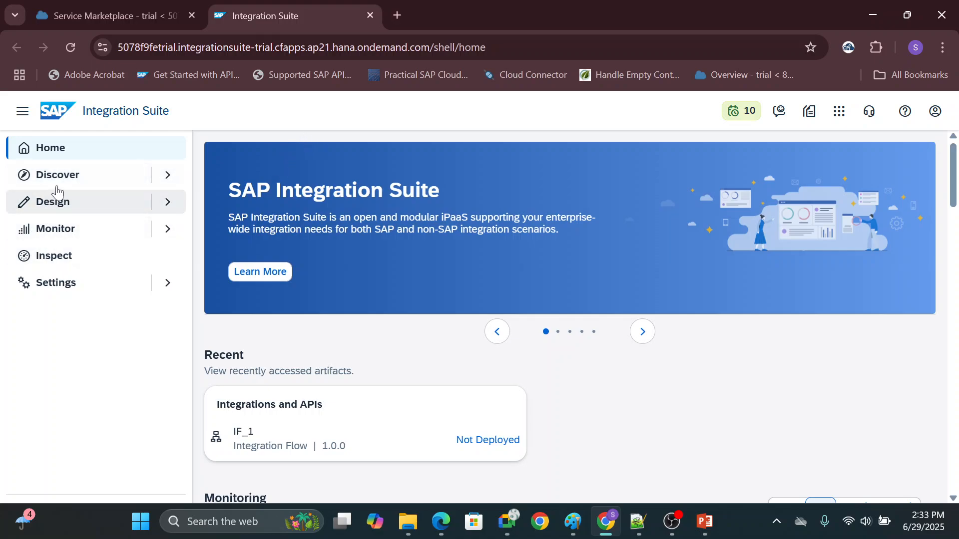
# Expand the Design, Discover and Monitor areas and open Integrations and APIs under Design.
pyautogui.click(118, 198)
pyautogui.click(83, 176)
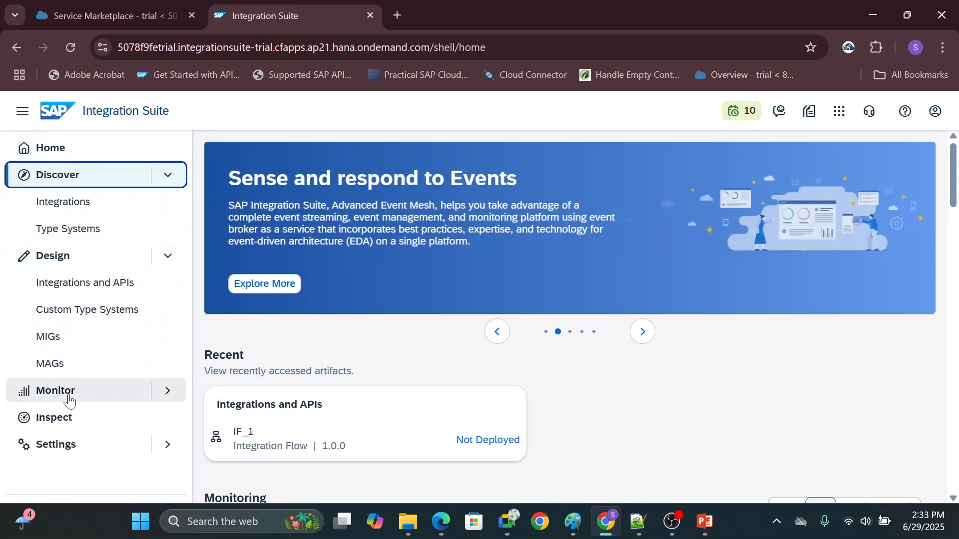
pyautogui.click(69, 396)
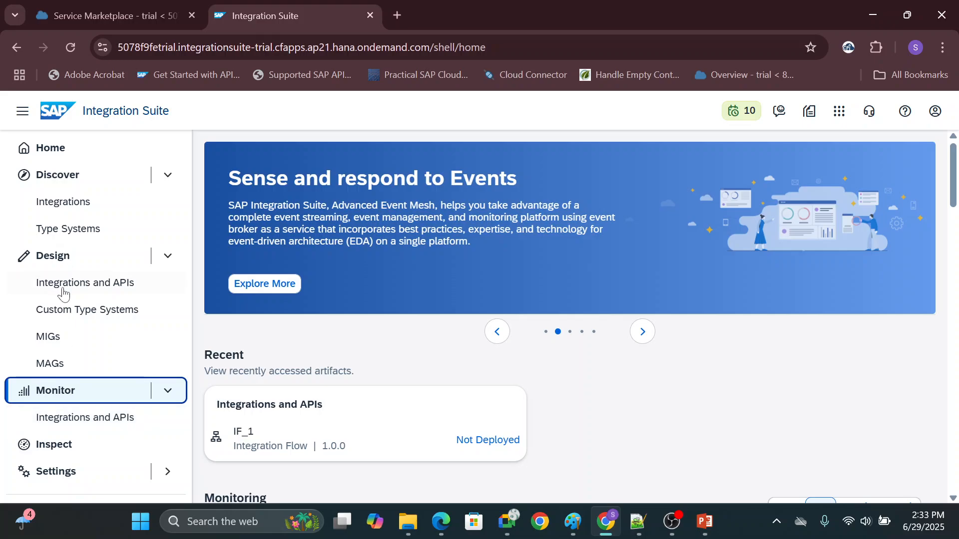
pyautogui.click(63, 292)
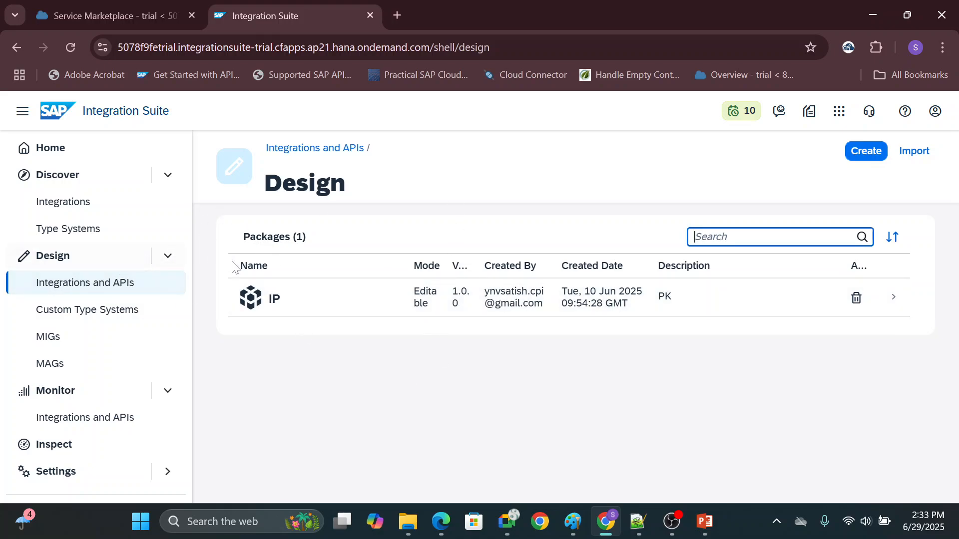
# Open the IF_1 integration flow from the artifacts of the IP package and switch it to edit mode.
pyautogui.click(473, 306)
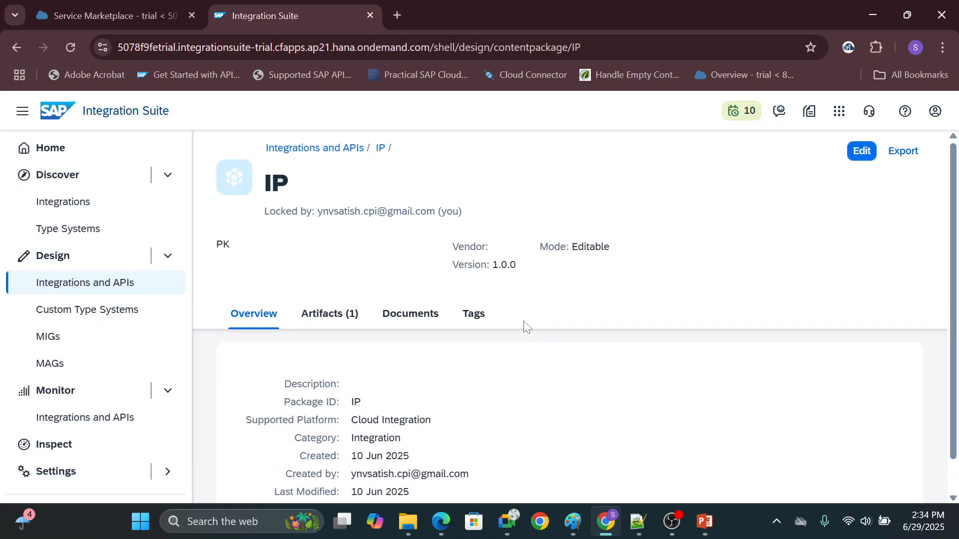
pyautogui.click(338, 325)
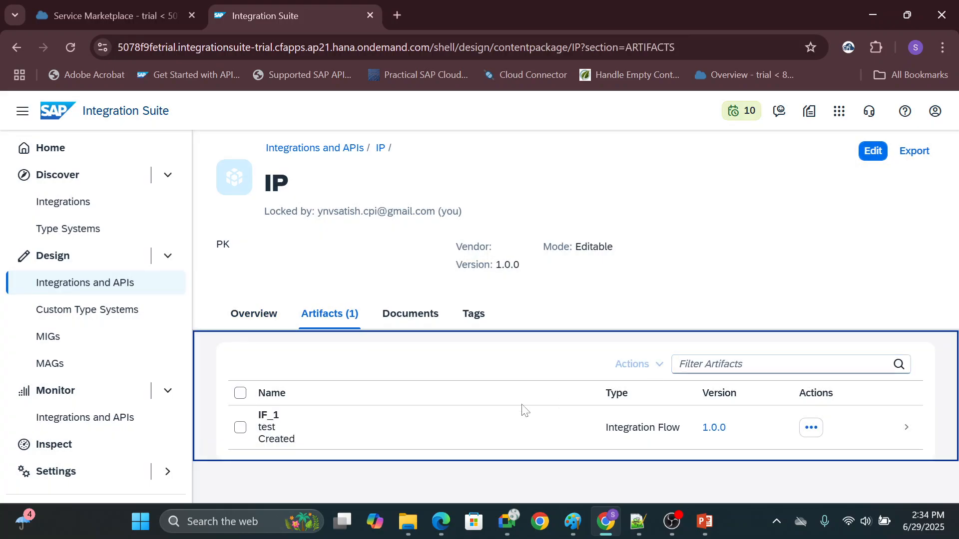
pyautogui.click(425, 440)
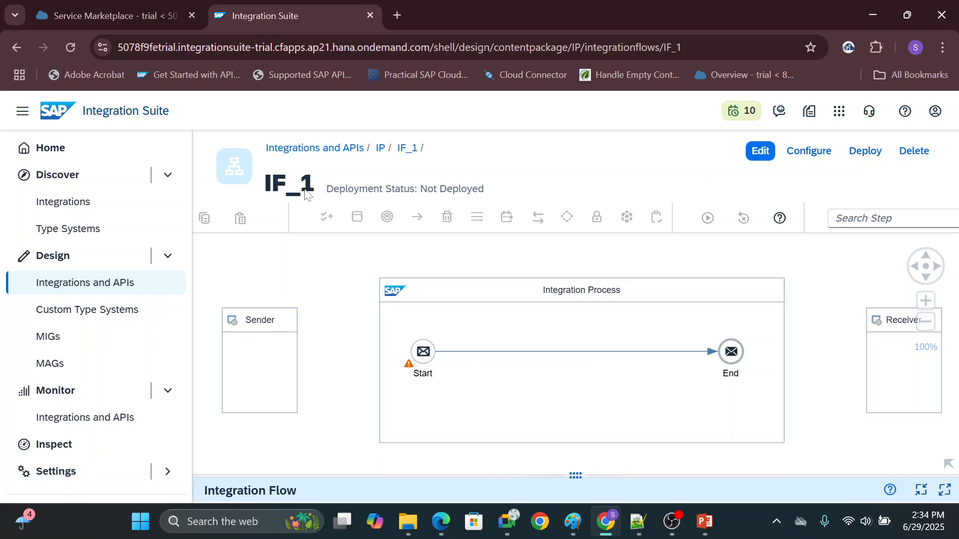
pyautogui.click(755, 155)
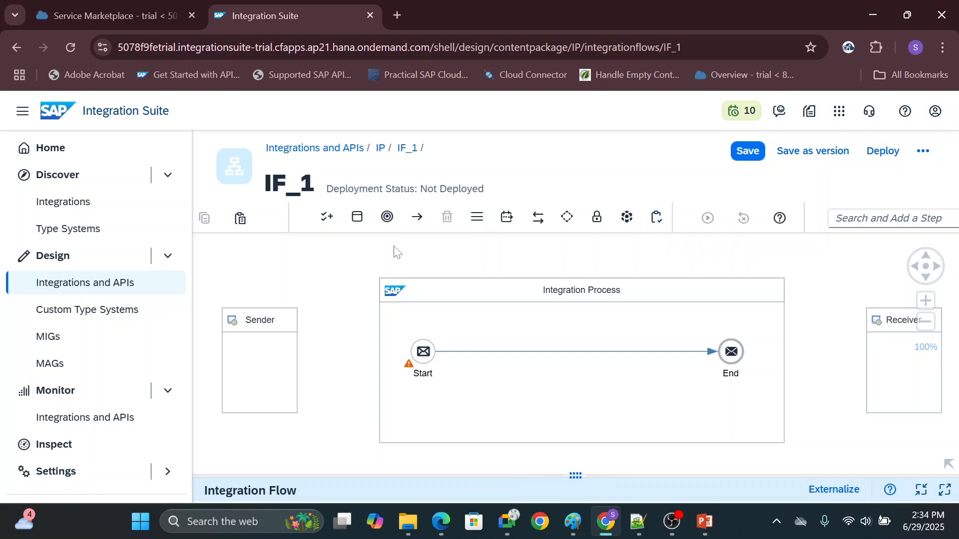
# Examine the Mapping, Process and Transformation step types available for the flow and select the Sender participant.
pyautogui.click(477, 223)
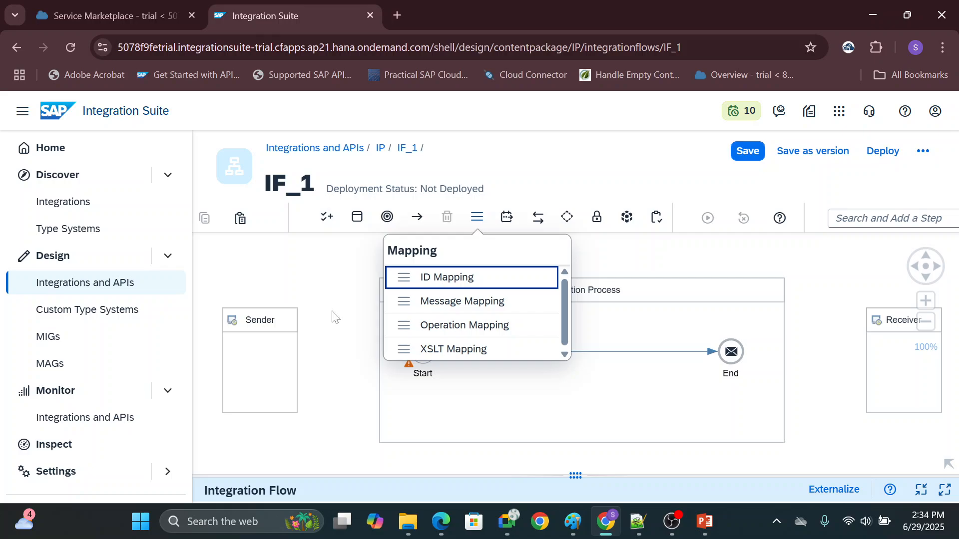
pyautogui.click(356, 219)
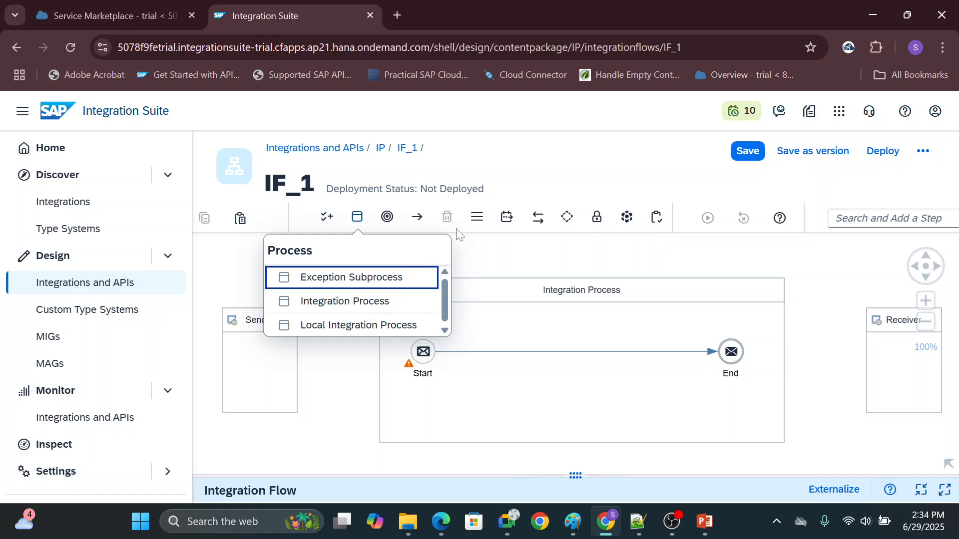
pyautogui.click(507, 219)
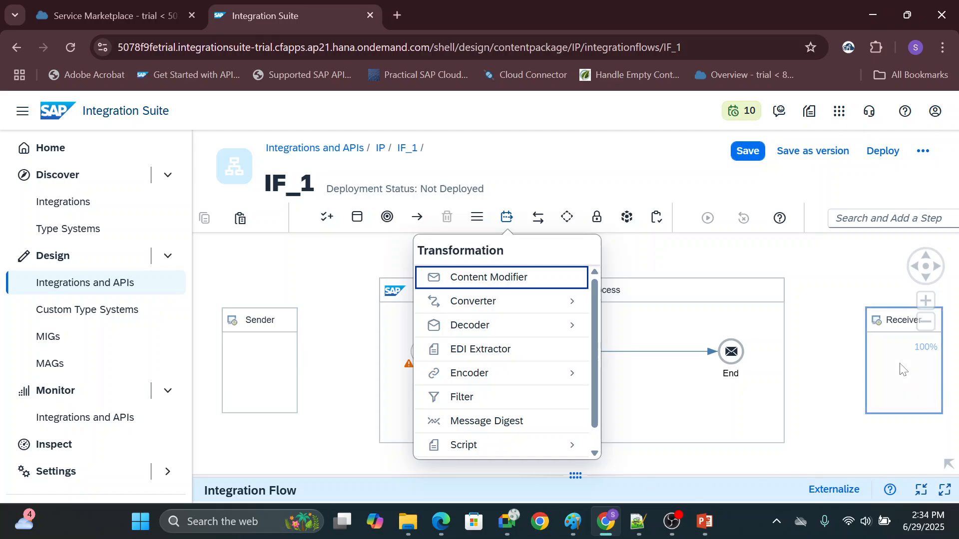
pyautogui.click(274, 326)
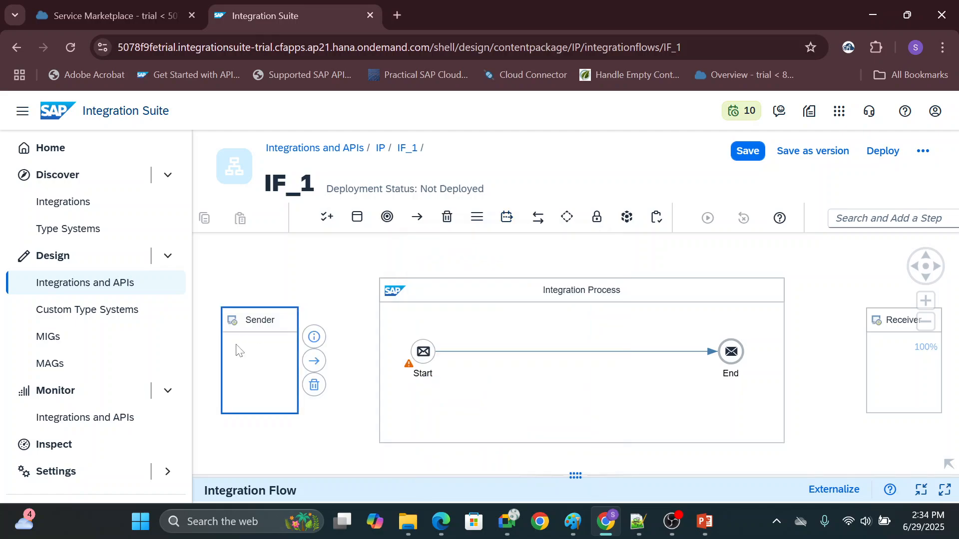
# Rename the Sender participant of the integration flow to IM.
pyautogui.click(945, 489)
pyautogui.moveTo(320, 298); pyautogui.dragTo(266, 311)
pyautogui.press('BackSpace')
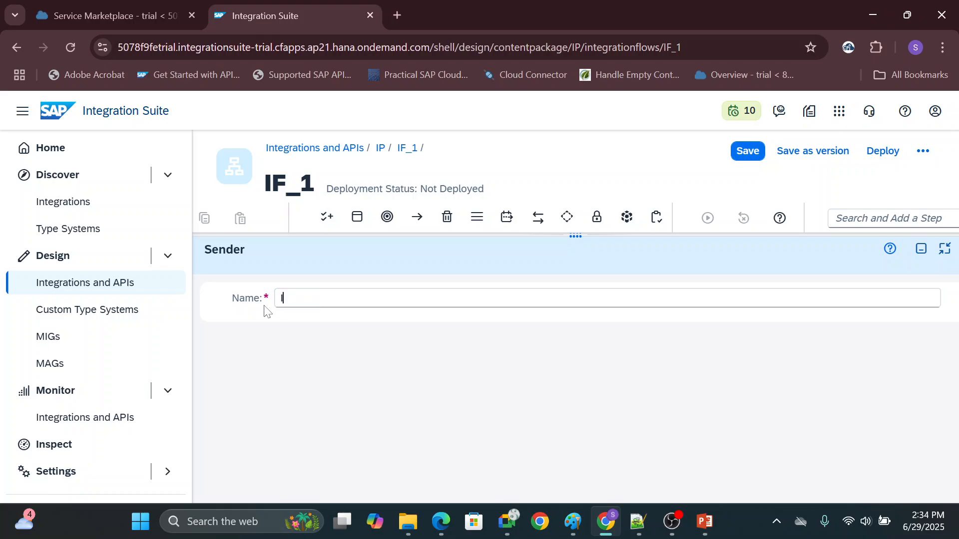
pyautogui.click(921, 249)
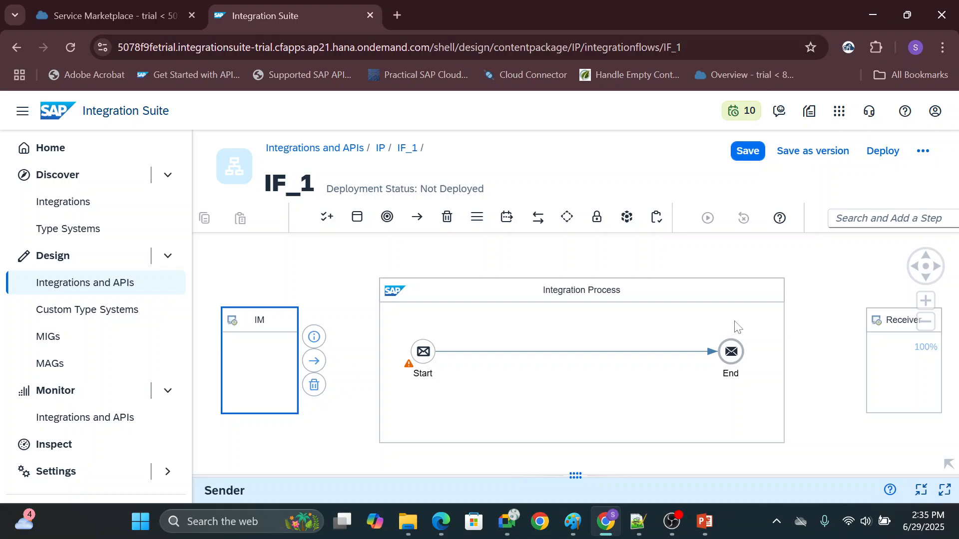
# Rename the Receiver participant after the Dmart store, beginning with Dmart and joining the words with underscores.
pyautogui.click(897, 332)
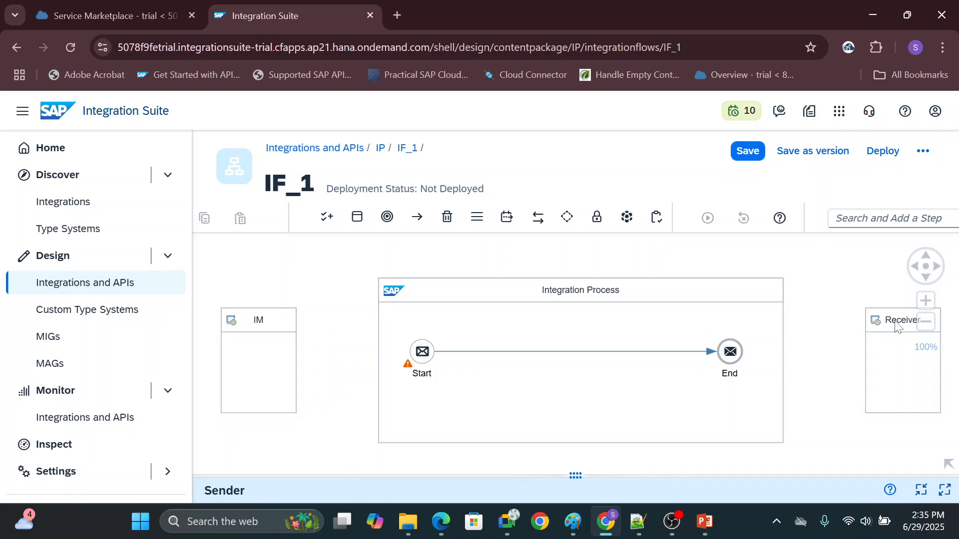
pyautogui.click(944, 490)
pyautogui.moveTo(322, 299); pyautogui.dragTo(256, 326)
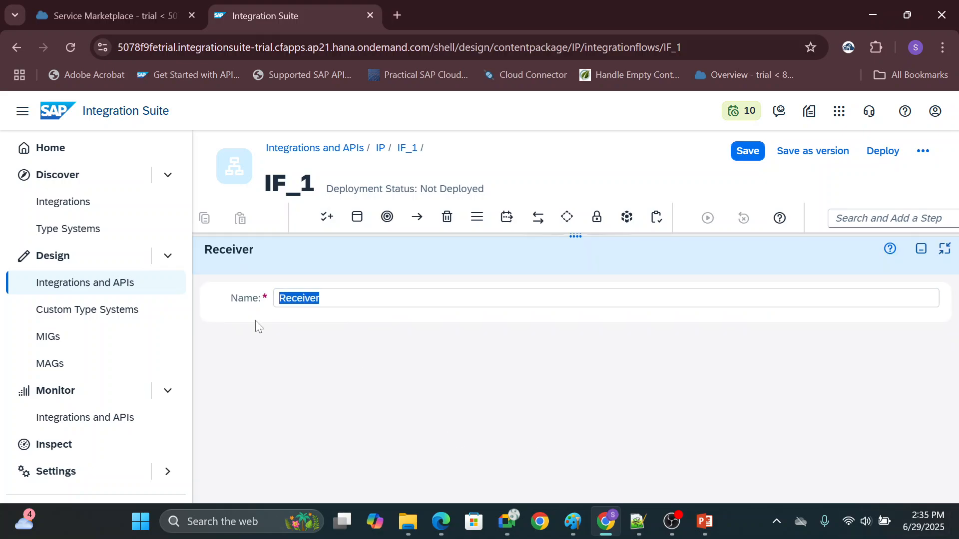
pyautogui.write('Dma')
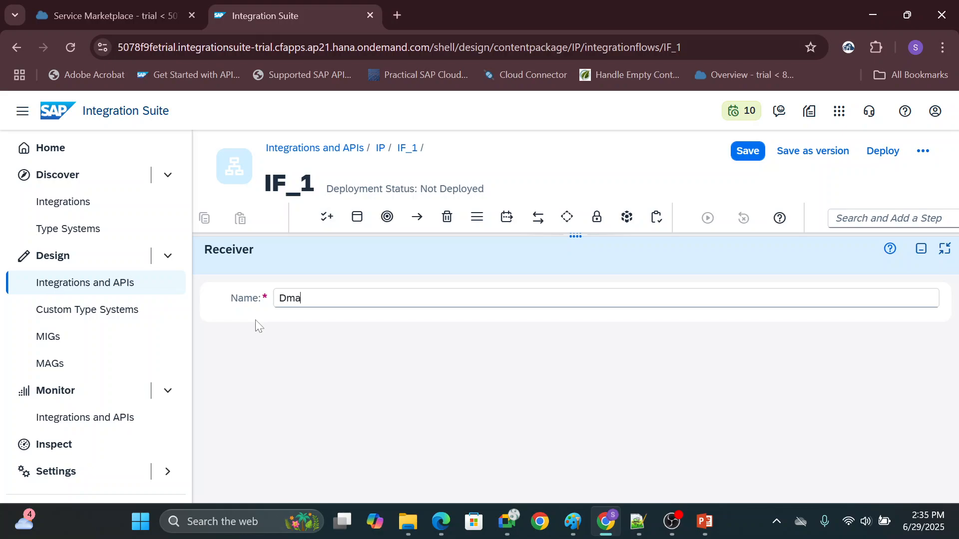
pyautogui.write('rt store appli')
pyautogui.press('BackSpace')
pyautogui.write('_')
pyautogui.press('BackSpace')
pyautogui.write('_')
pyautogui.click(921, 249)
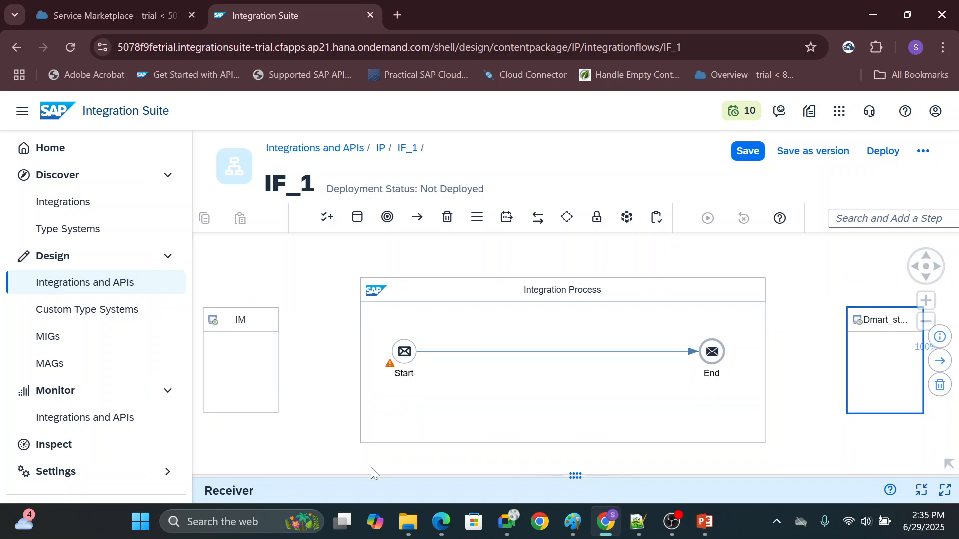
# Connect the IM participant to the Start event using the FTP adapter.
pyautogui.click(259, 375)
pyautogui.click(338, 396)
pyautogui.click(234, 370)
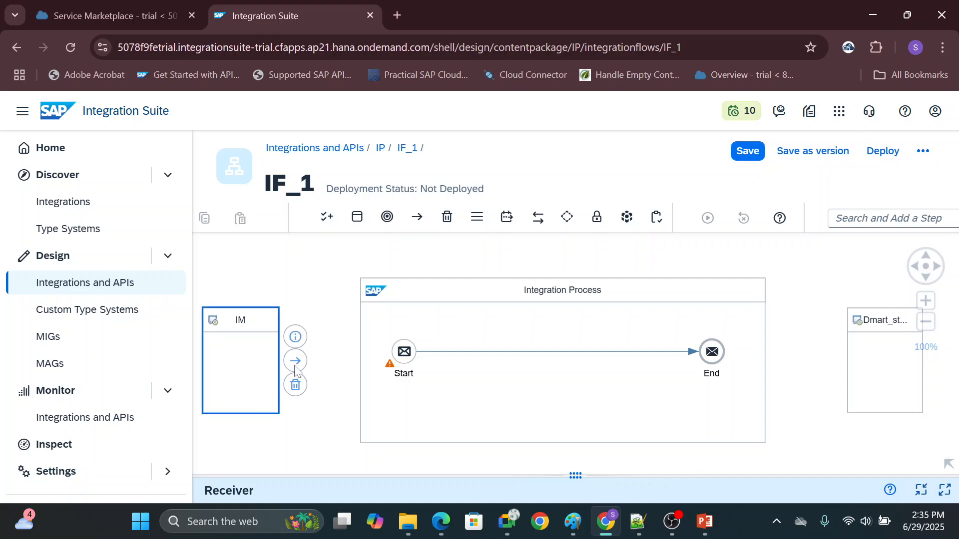
pyautogui.moveTo(294, 359); pyautogui.dragTo(392, 354)
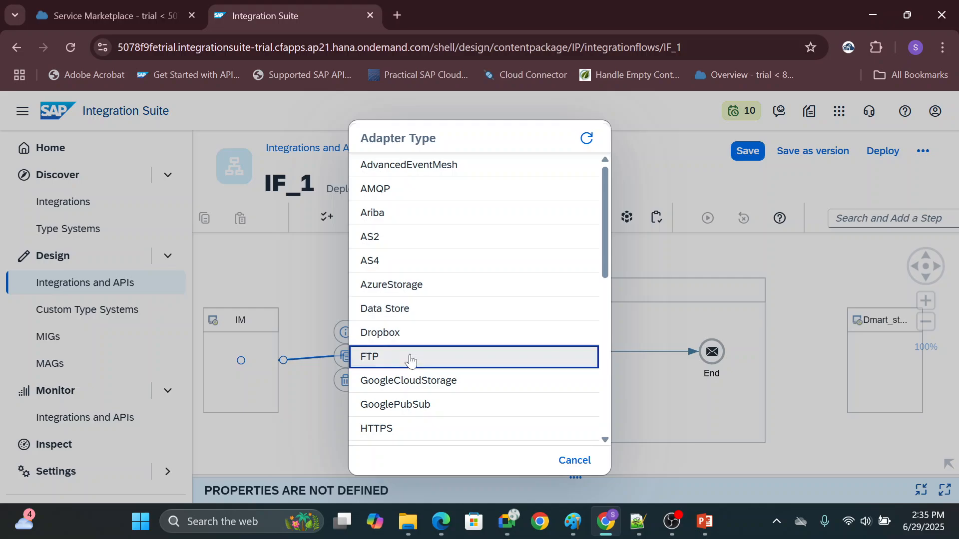
pyautogui.click(411, 358)
# Connect the End event to the Dmart receiver participant using the HTTP adapter.
pyautogui.click(718, 355)
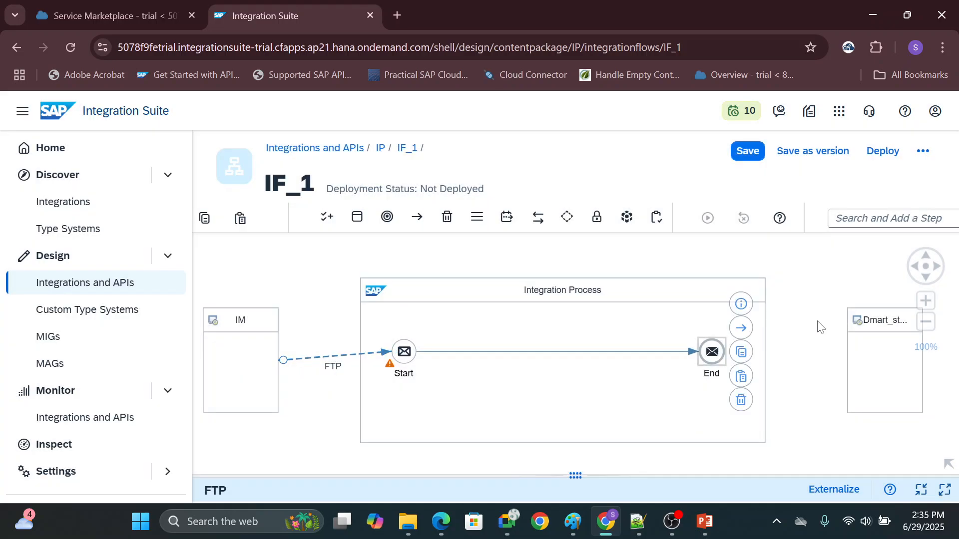
pyautogui.moveTo(742, 331); pyautogui.dragTo(851, 364)
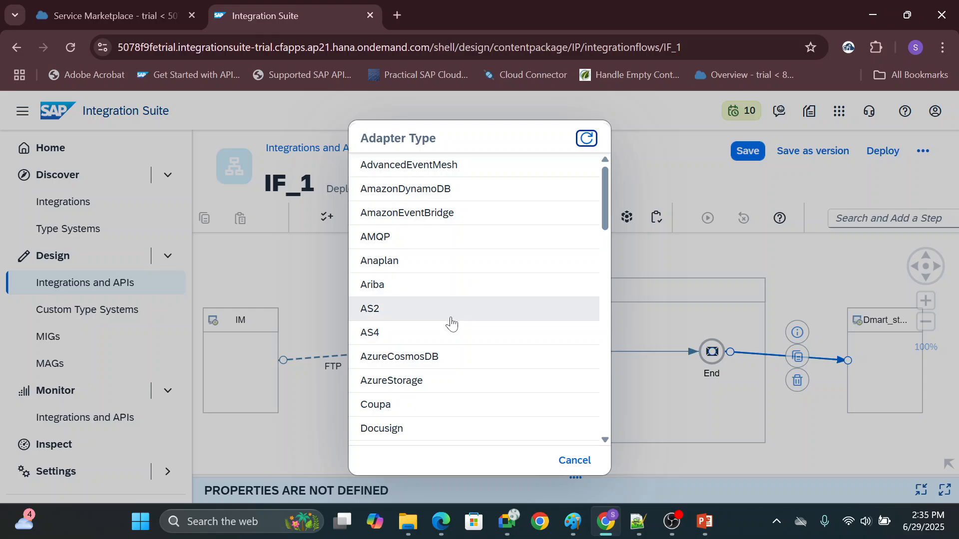
pyautogui.scroll(-4, 440, 408)
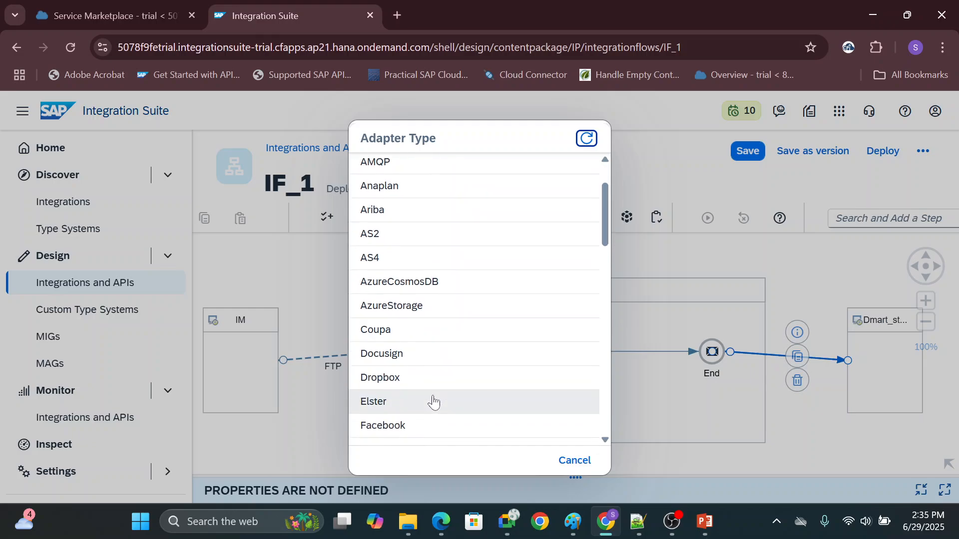
pyautogui.click(429, 351)
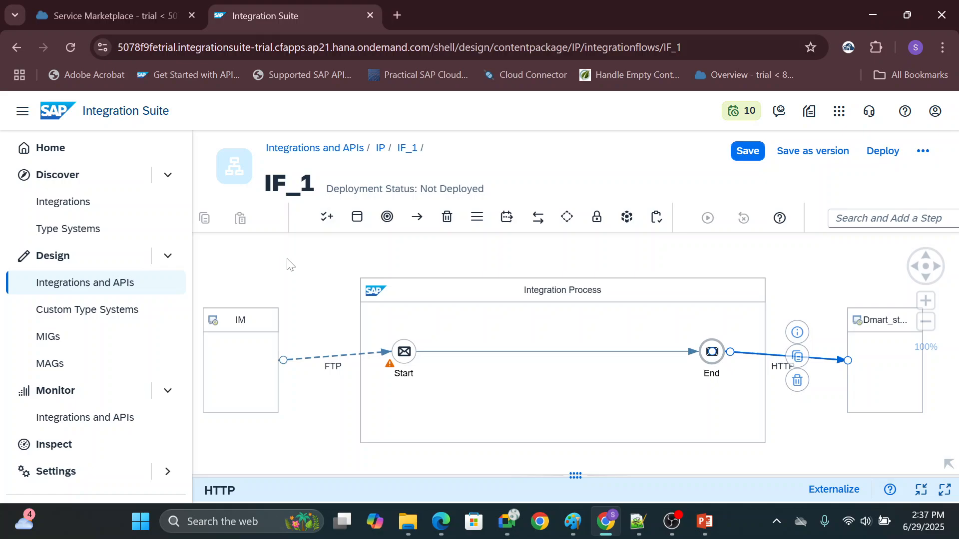
# Leave the flow without saving, open Integrations under Discover, and search the packages for salesforce.
pyautogui.click(69, 208)
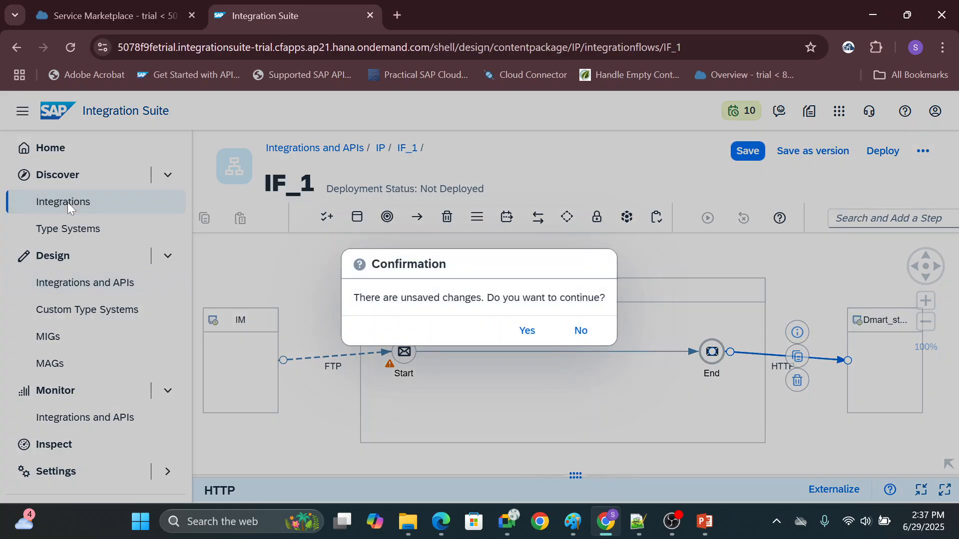
pyautogui.click(524, 330)
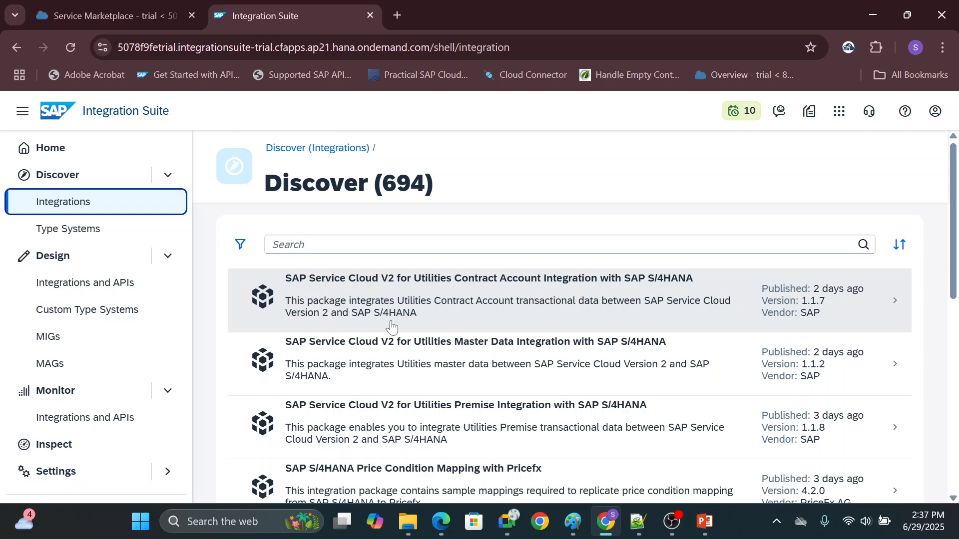
pyautogui.click(473, 246)
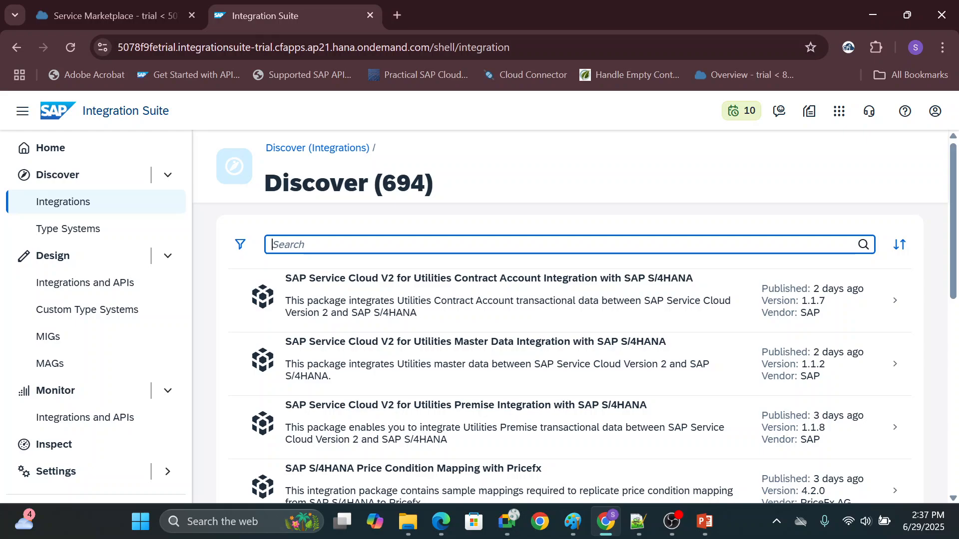
pyautogui.write('salesfoce')
pyautogui.press('Return')
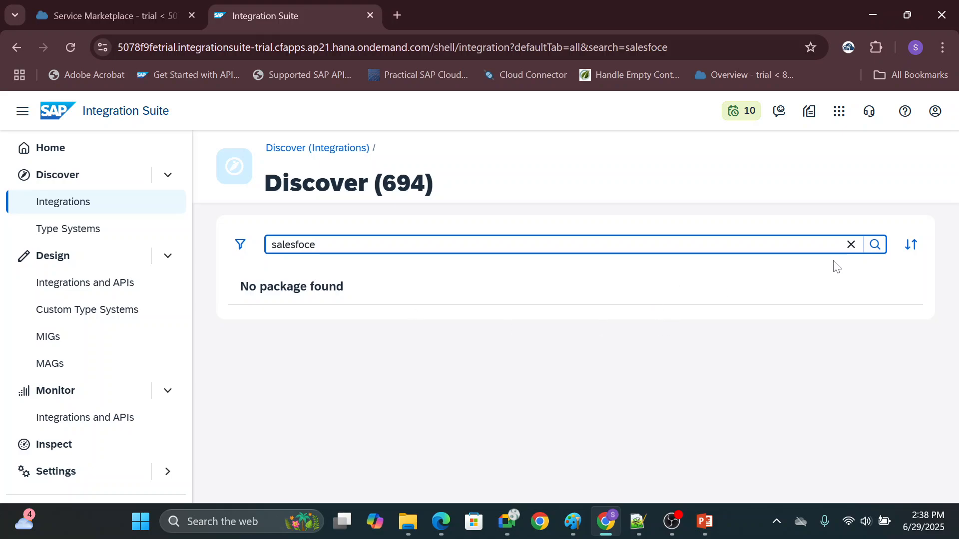
pyautogui.press('Left')
pyautogui.press('Left')
pyautogui.write('r')
pyautogui.click(874, 244)
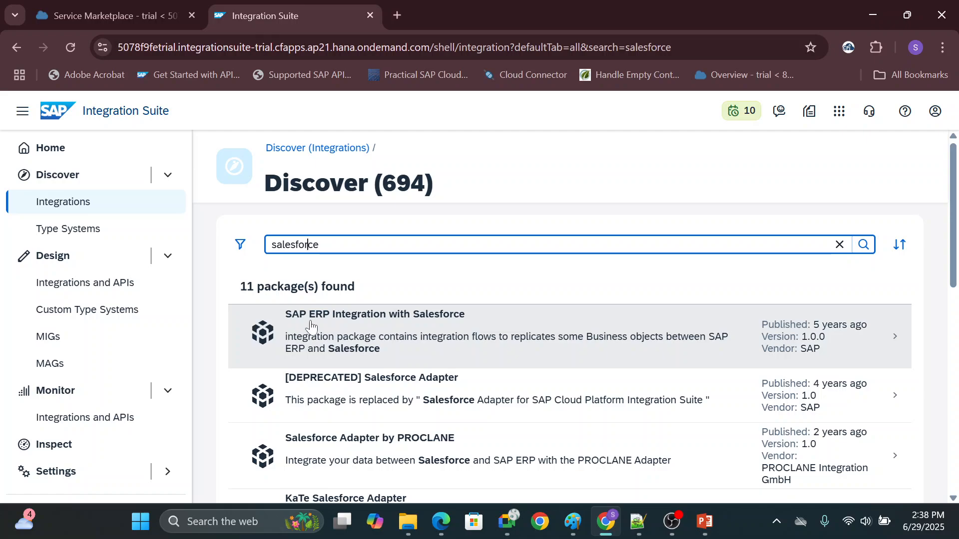
# Look through the Salesforce packages and open SAP S/4HANA Integration with Salesforce.
pyautogui.scroll(-1, 465, 344)
pyautogui.scroll(-1, 465, 344)
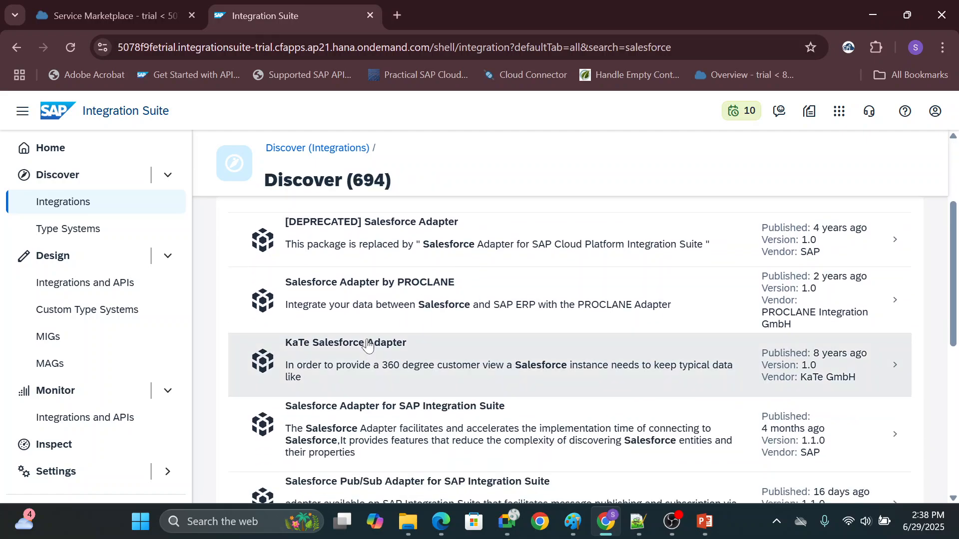
pyautogui.scroll(-1, 373, 305)
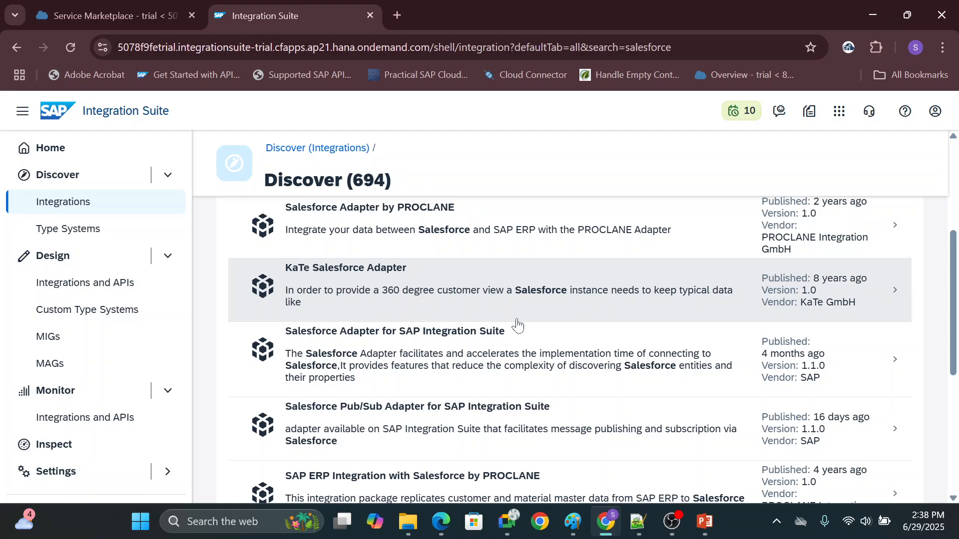
pyautogui.scroll(-4, 514, 325)
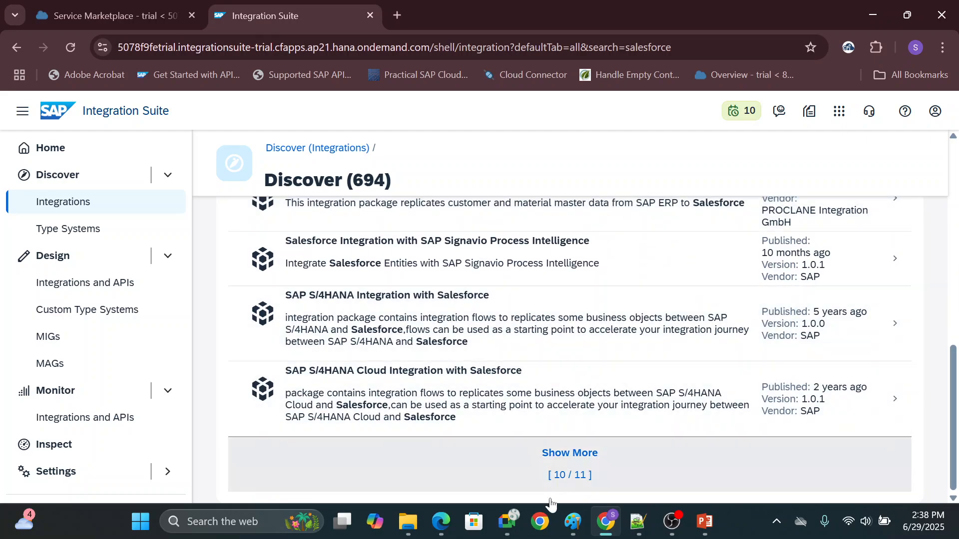
pyautogui.click(492, 342)
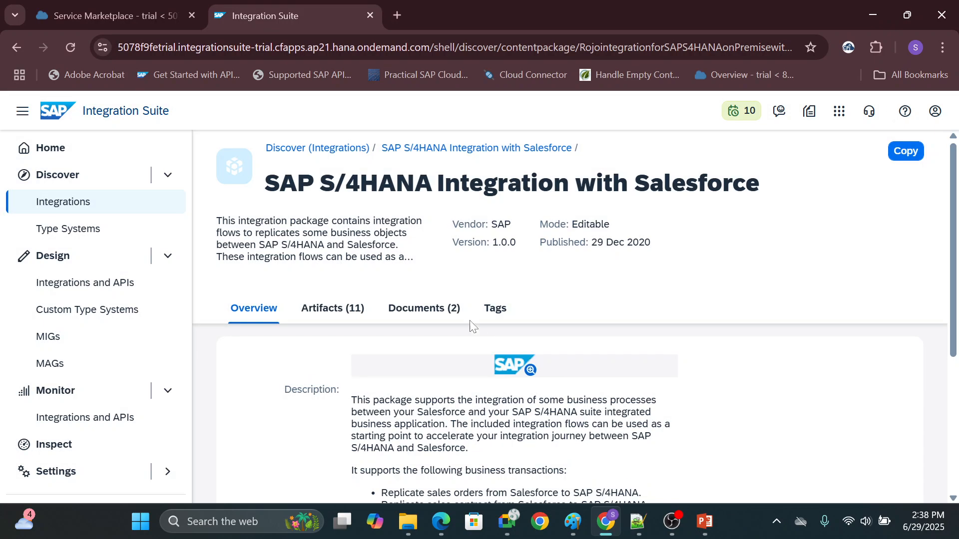
# Review the artifacts of the SAP S/4HANA Integration with Salesforce package and copy the package to the design workspace.
pyautogui.click(332, 308)
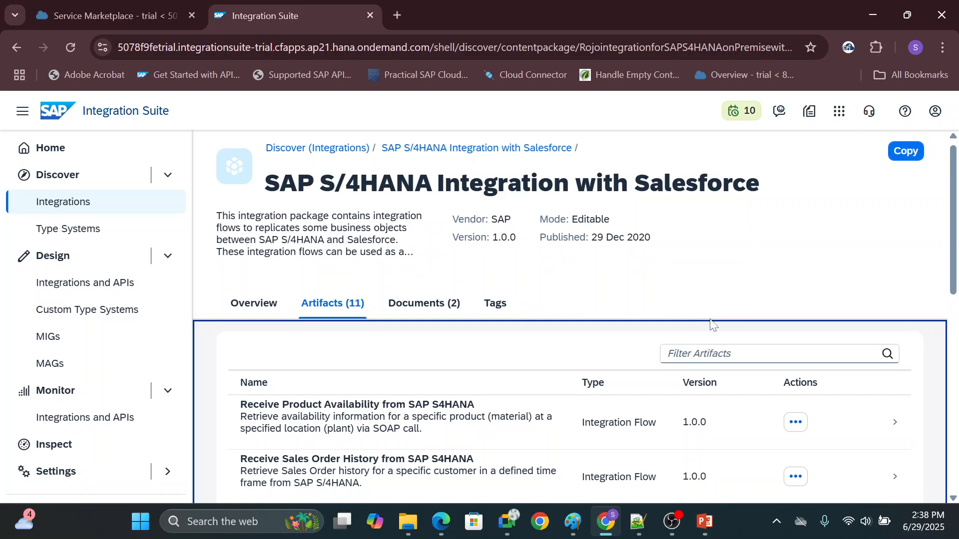
pyautogui.scroll(-3, 711, 325)
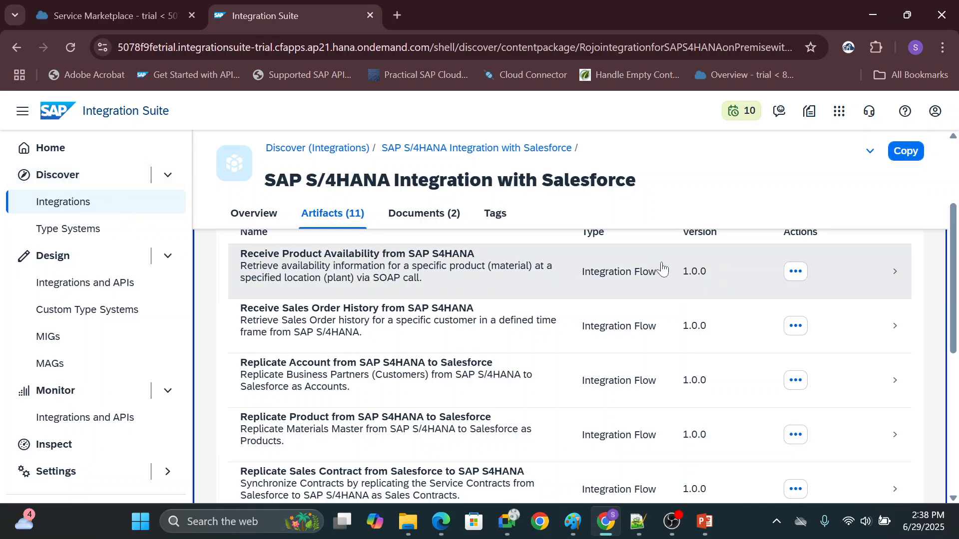
pyautogui.scroll(2, 662, 270)
pyautogui.click(908, 155)
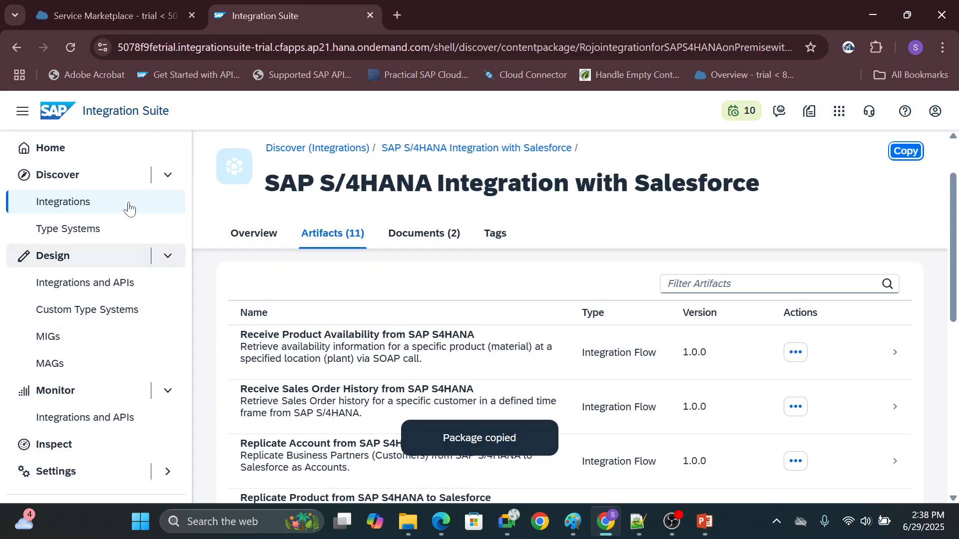
# View the package list in Integrations and APIs under Design and the overview in Integrations and APIs under Monitor.
pyautogui.click(83, 259)
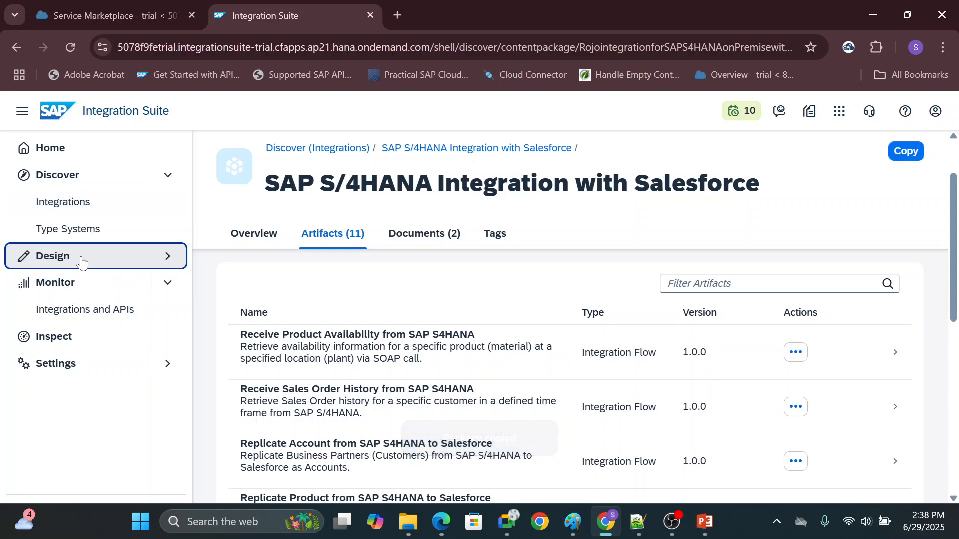
pyautogui.click(82, 261)
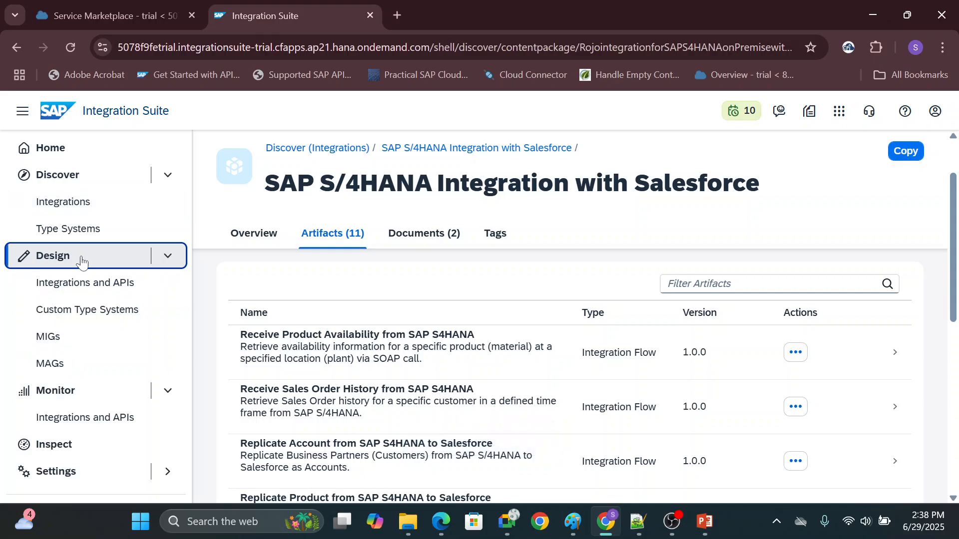
pyautogui.click(94, 289)
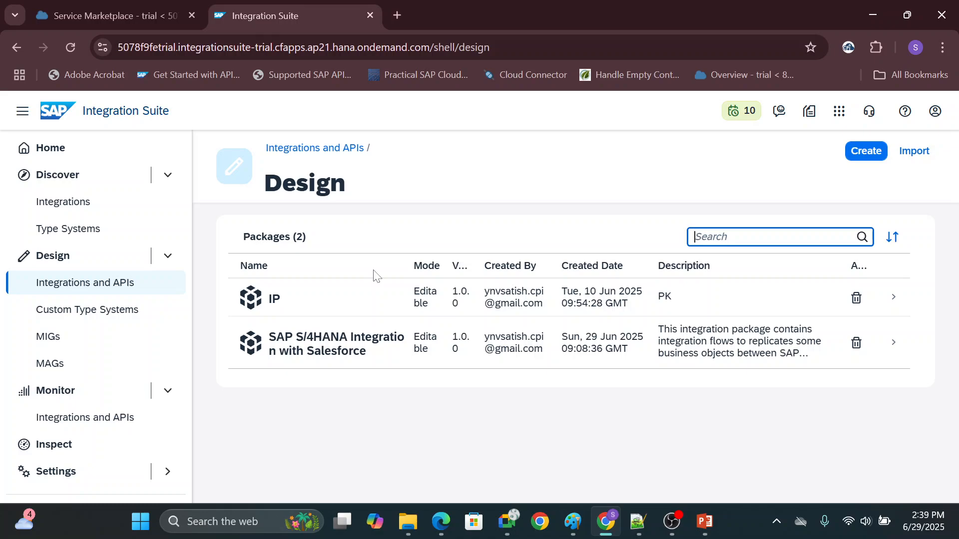
pyautogui.doubleClick(61, 400)
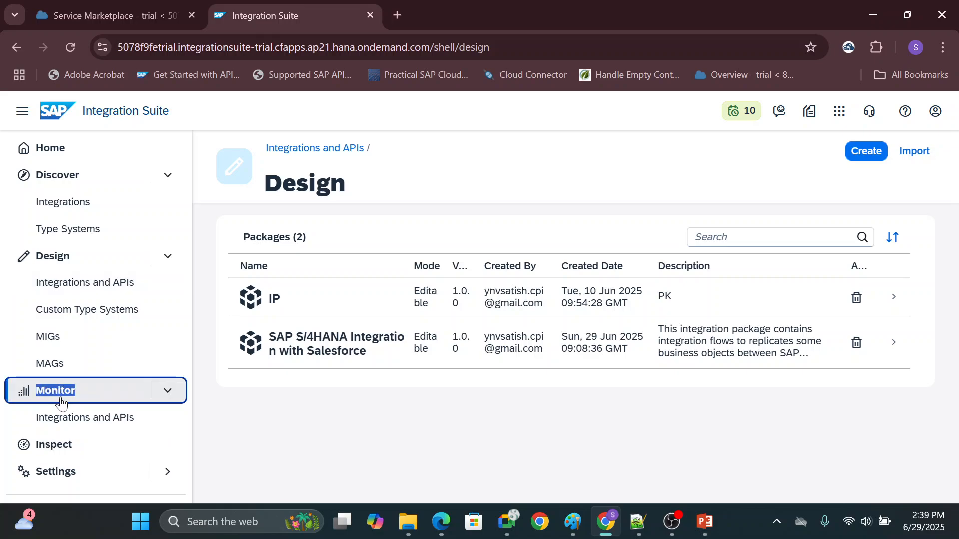
pyautogui.click(92, 416)
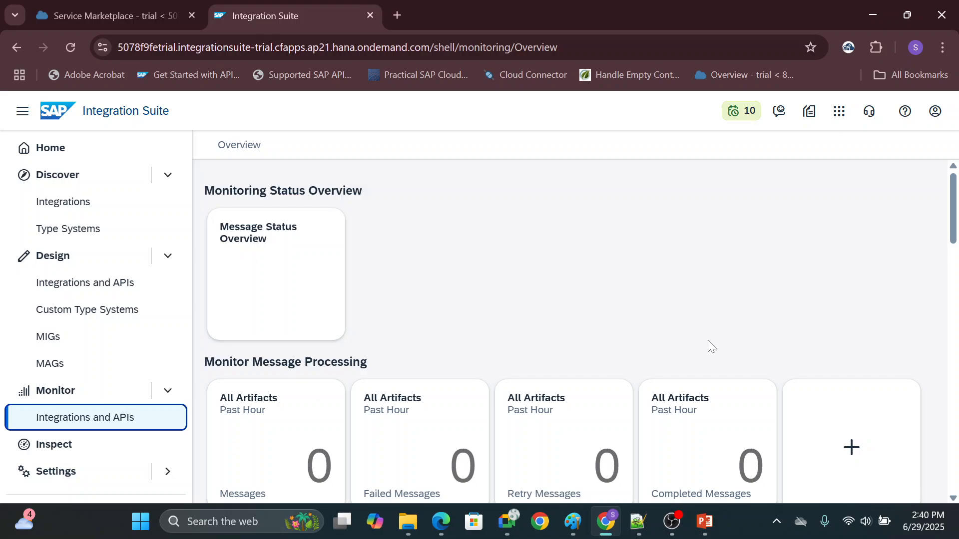
# Switch to the SAP BTP-IS_CPI_CContent.pdf in Edge and examine the SAP Cloud Integration Services overview topics, including iPaaS.
pyautogui.moveTo(667, 531)
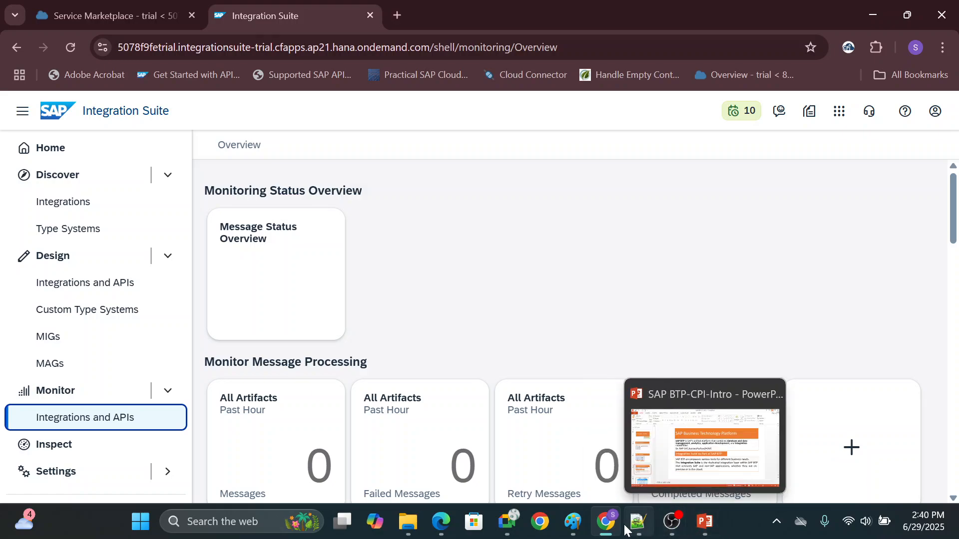
pyautogui.click(442, 522)
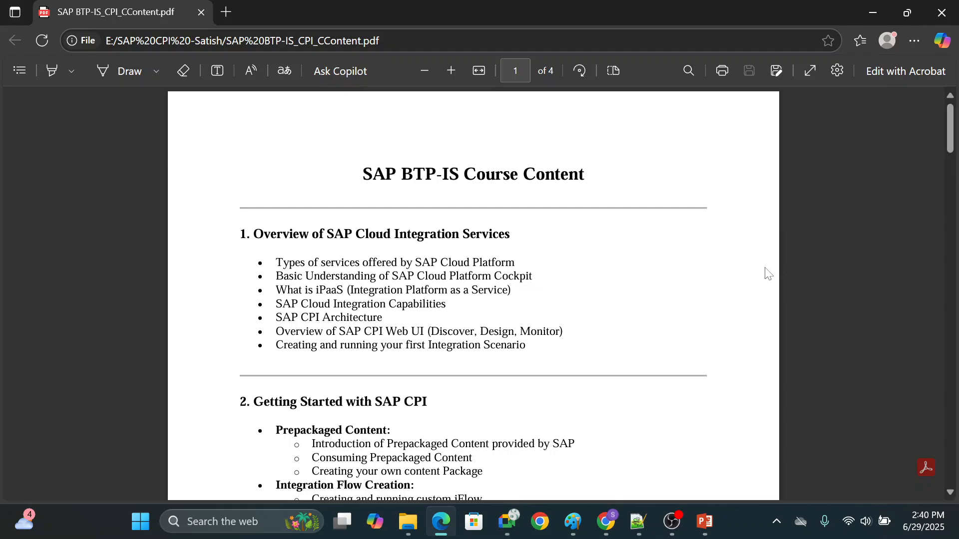
pyautogui.scroll(-2, 774, 284)
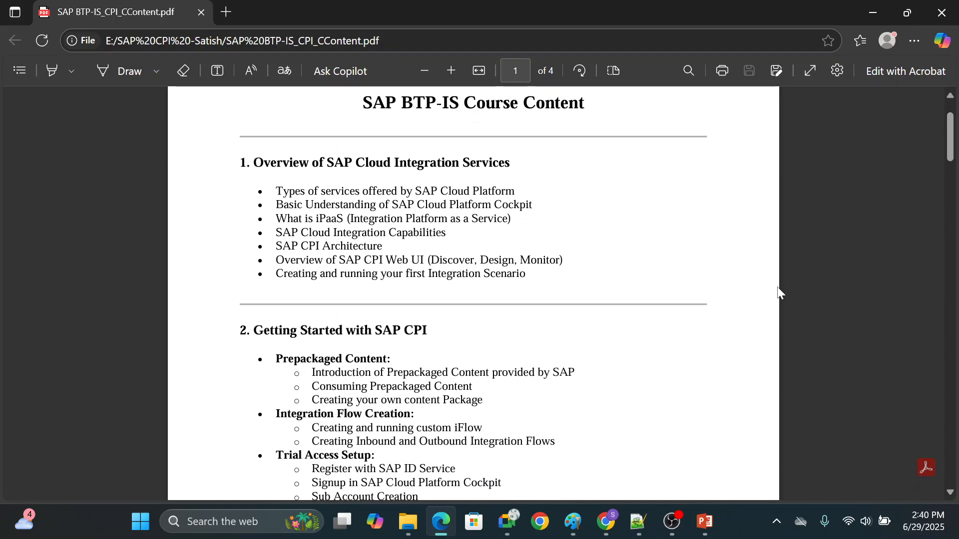
pyautogui.moveTo(332, 160); pyautogui.dragTo(512, 161)
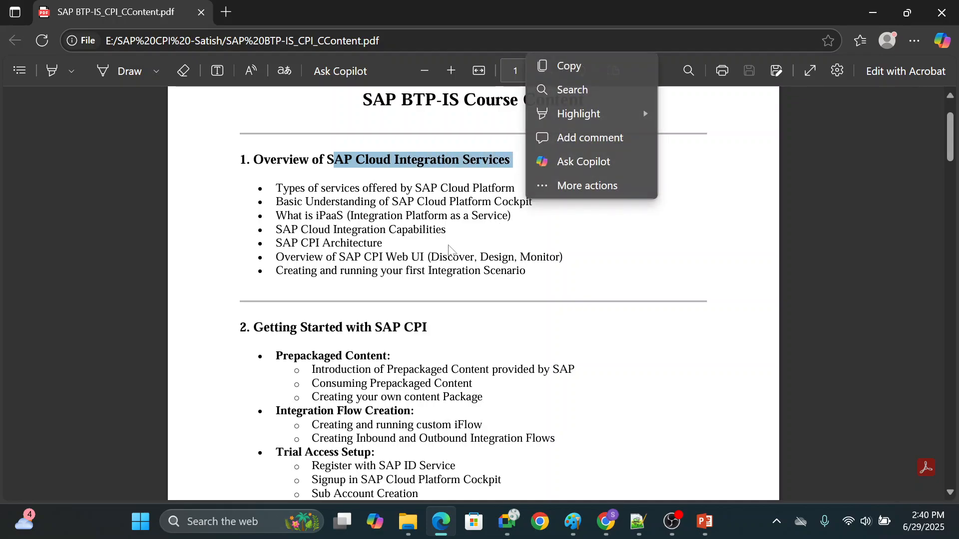
pyautogui.doubleClick(328, 215)
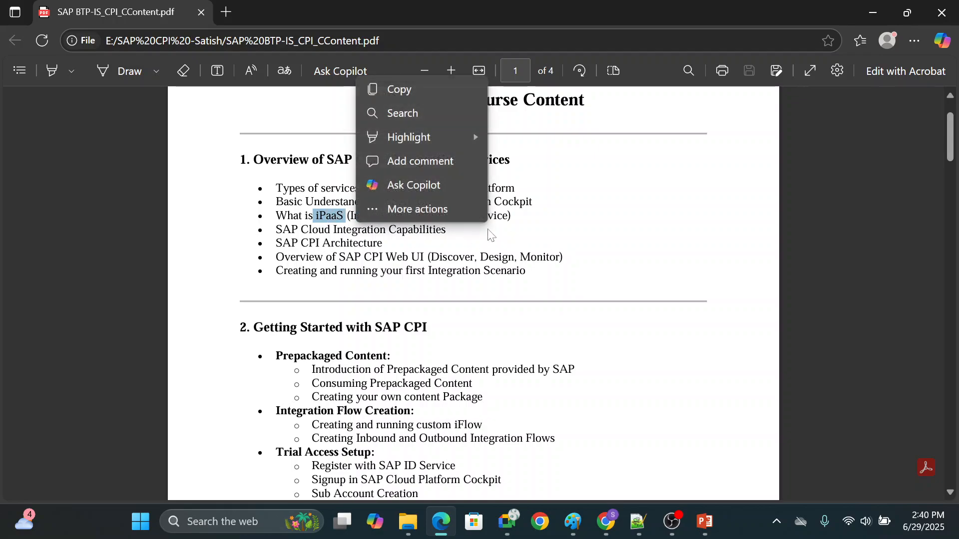
pyautogui.click(762, 248)
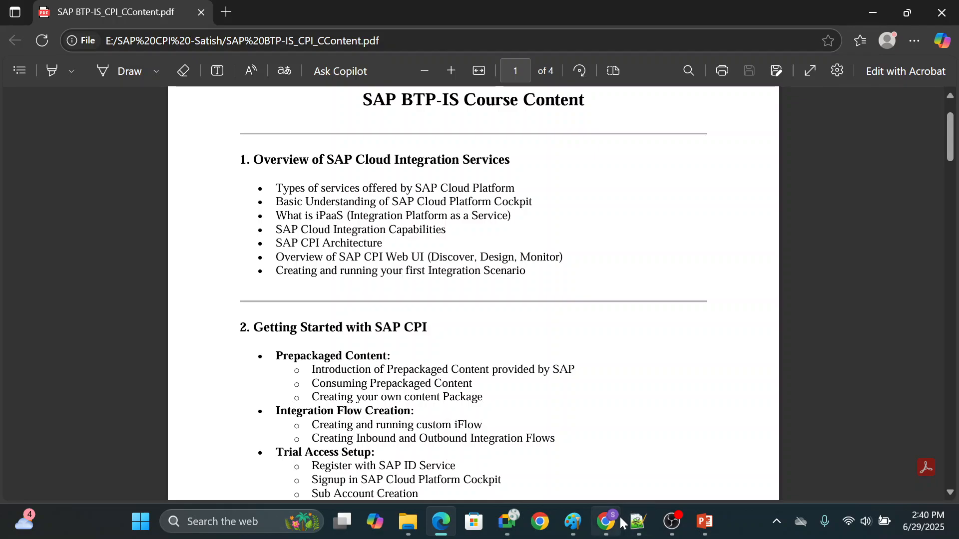
# Show the Integration Suite monitoring overview in Chrome and examine the Getting Started with SAP CPI topics in the course PDF.
pyautogui.moveTo(619, 517)
pyautogui.click(620, 475)
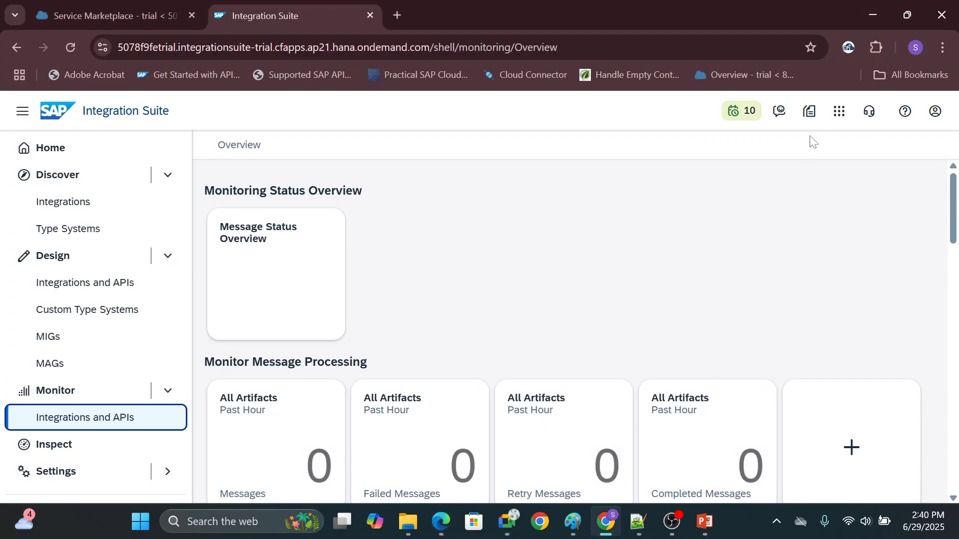
pyautogui.click(881, 15)
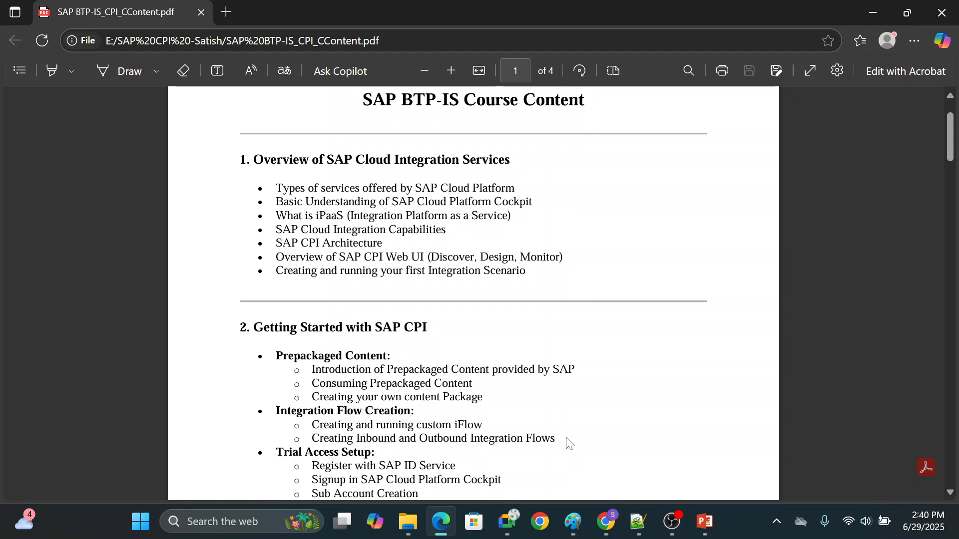
pyautogui.scroll(-2, 521, 440)
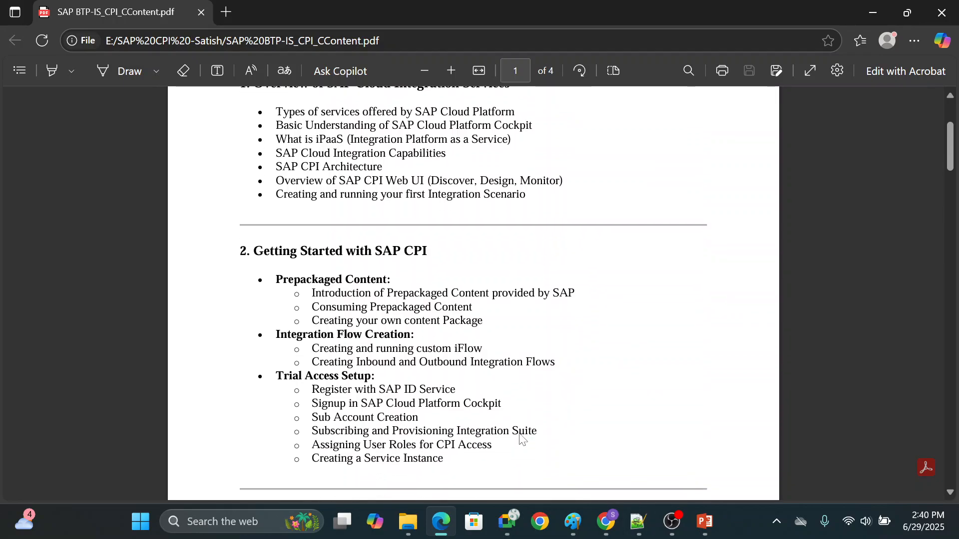
pyautogui.scroll(-2, 521, 440)
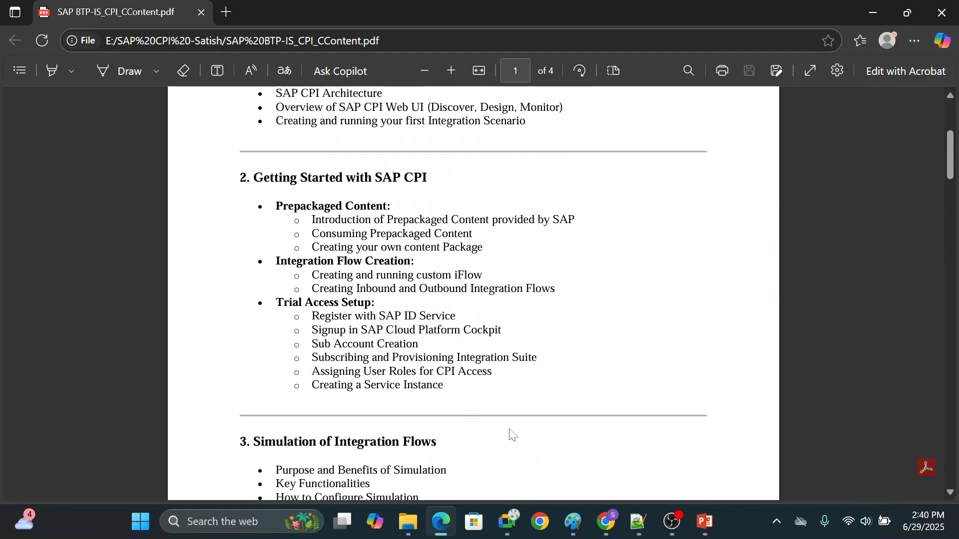
pyautogui.click(619, 528)
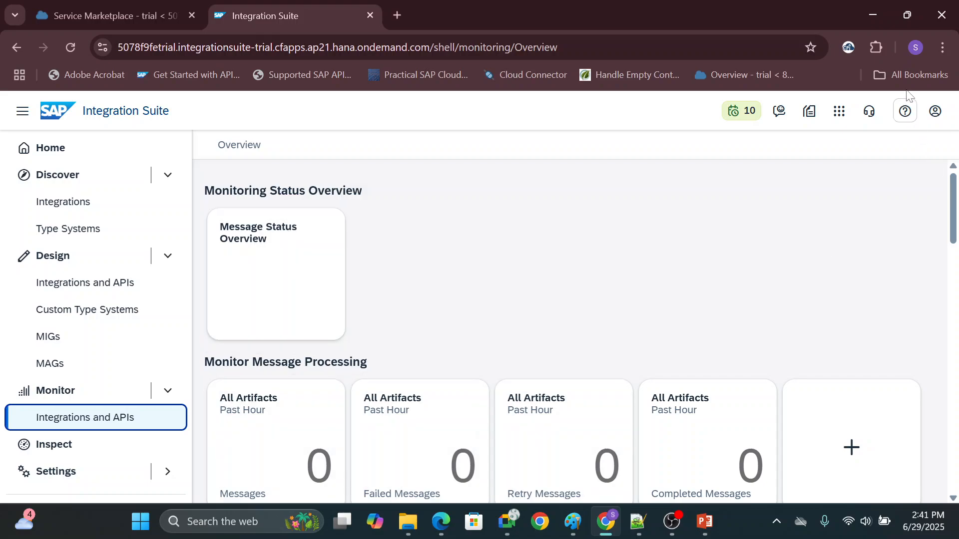
pyautogui.click(872, 16)
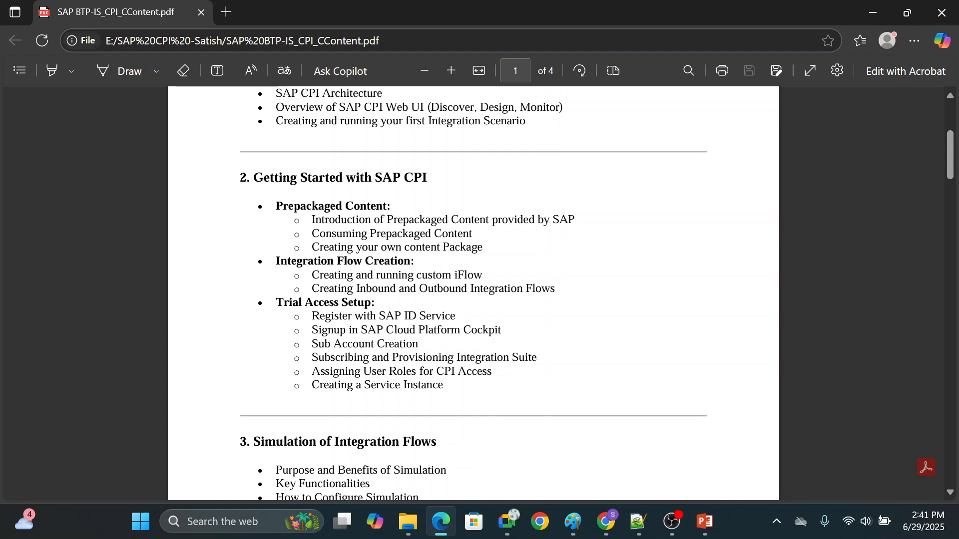
pyautogui.scroll(-1, 473, 293)
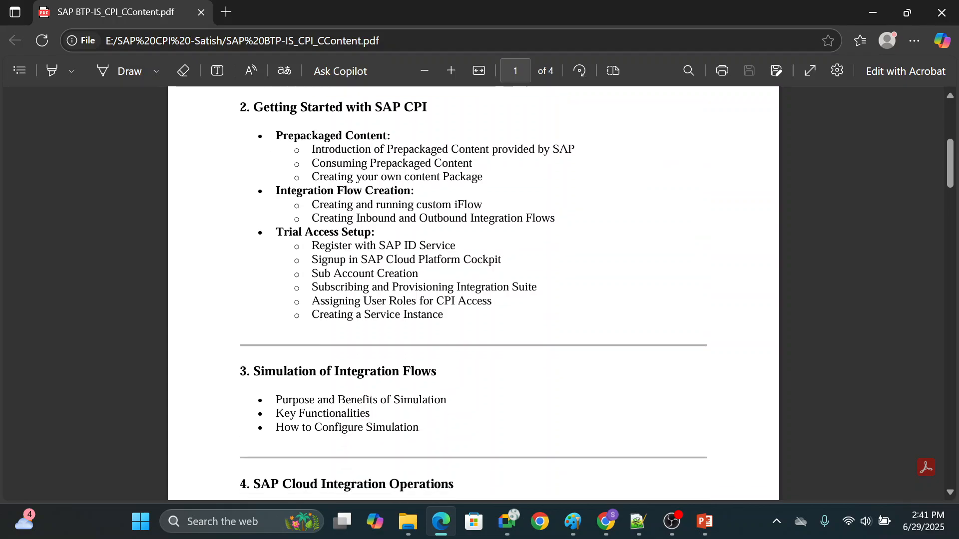
pyautogui.scroll(1, 366, 212)
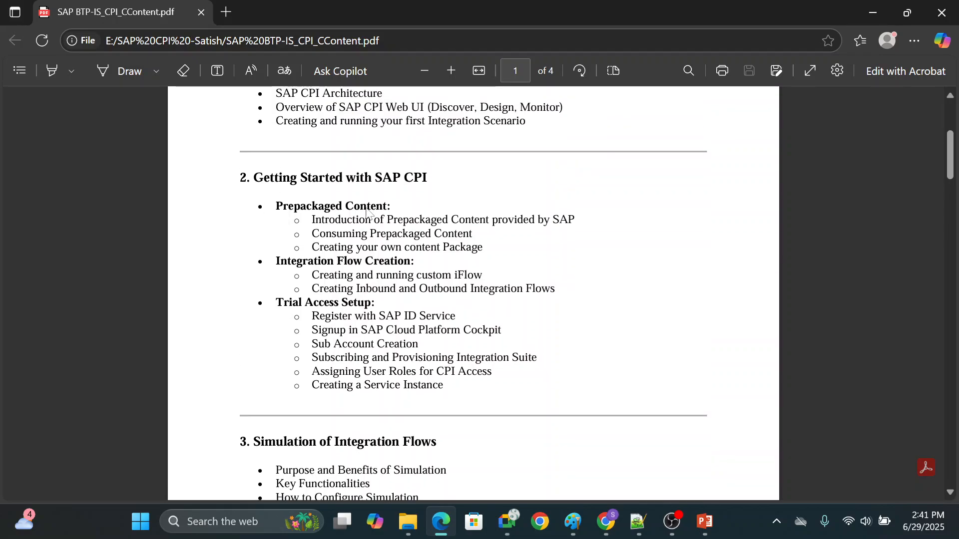
pyautogui.moveTo(254, 178); pyautogui.dragTo(531, 357)
pyautogui.click(515, 395)
# Examine the three topics under Simulation of Integration Flows in the course PDF.
pyautogui.scroll(-4, 460, 352)
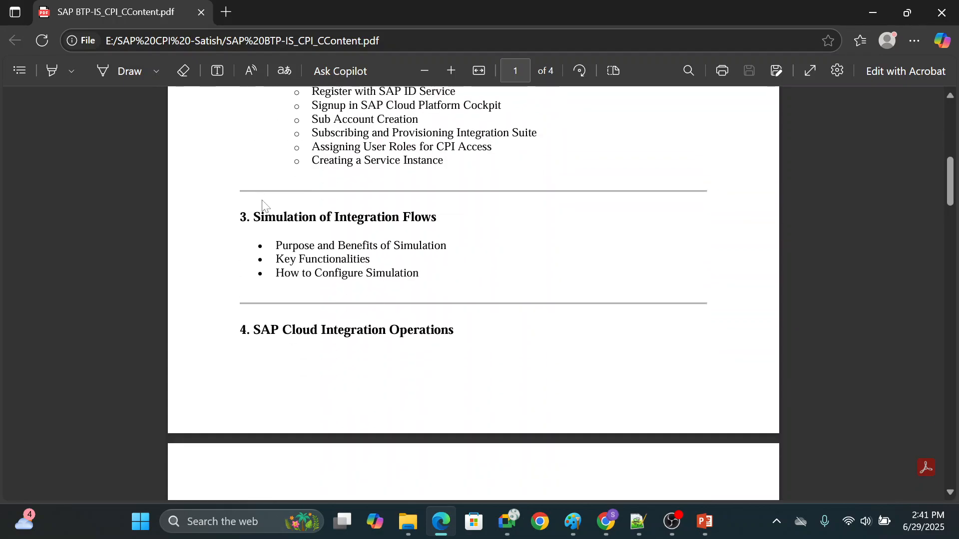
pyautogui.moveTo(432, 282); pyautogui.dragTo(283, 246)
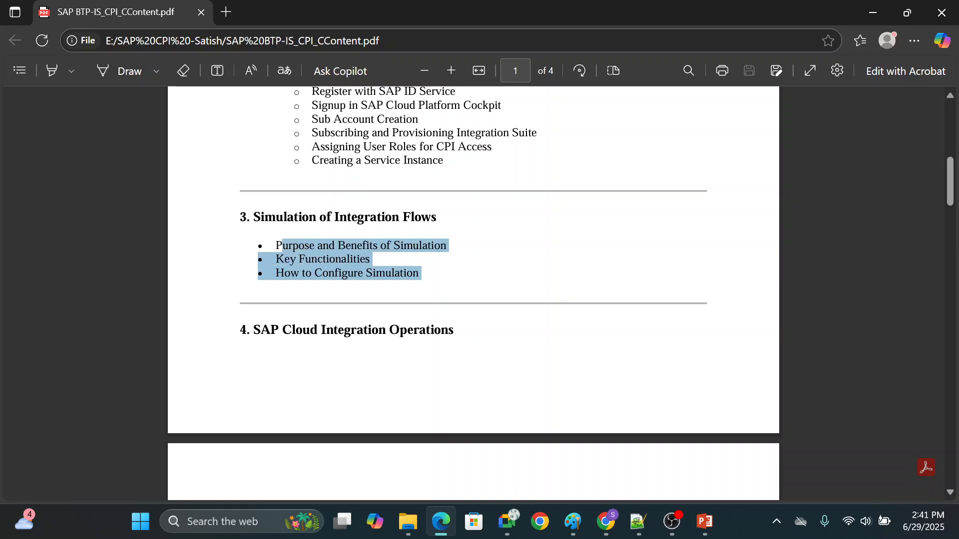
pyautogui.click(640, 284)
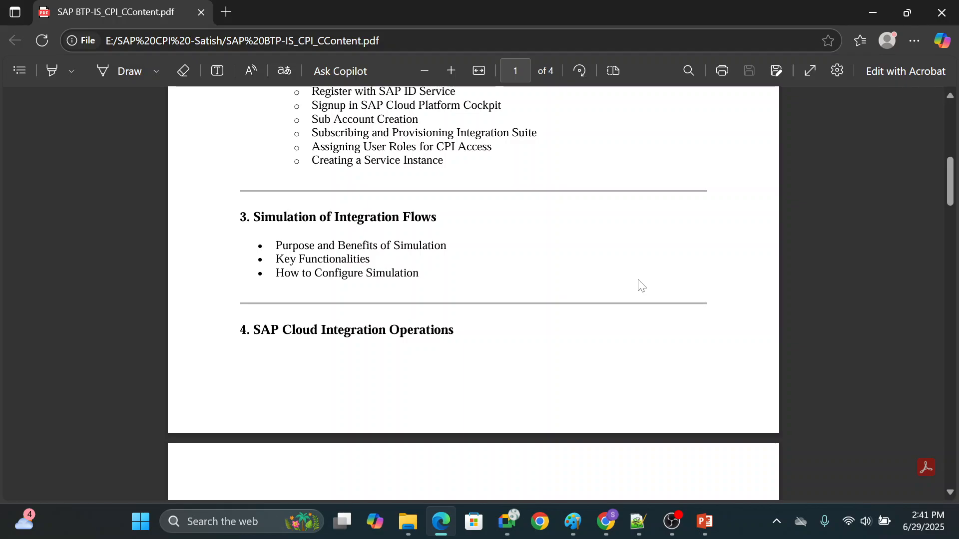
# Examine the SAP Cloud Integration Operations topics and the first adapters, from HTTP to SOAP, in the course PDF.
pyautogui.scroll(-6, 641, 286)
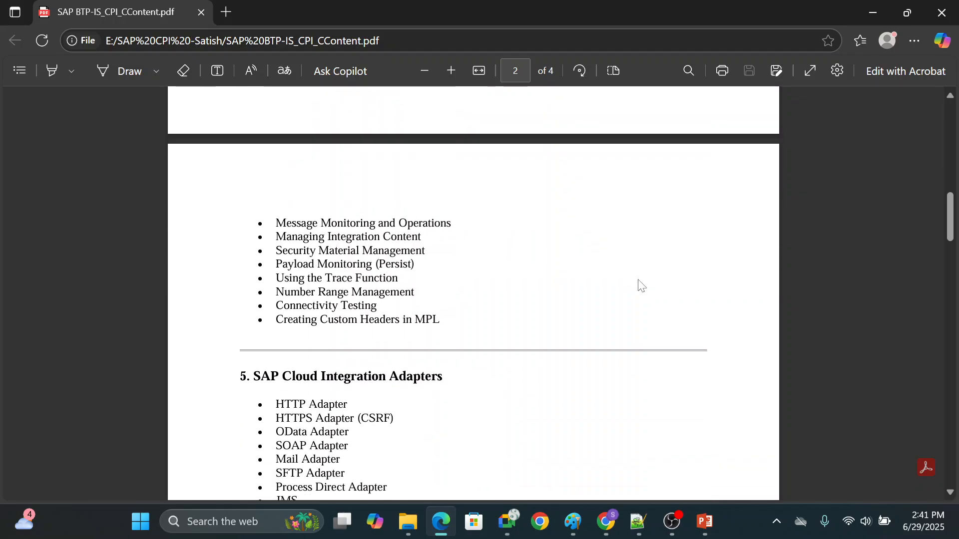
pyautogui.scroll(3, 543, 268)
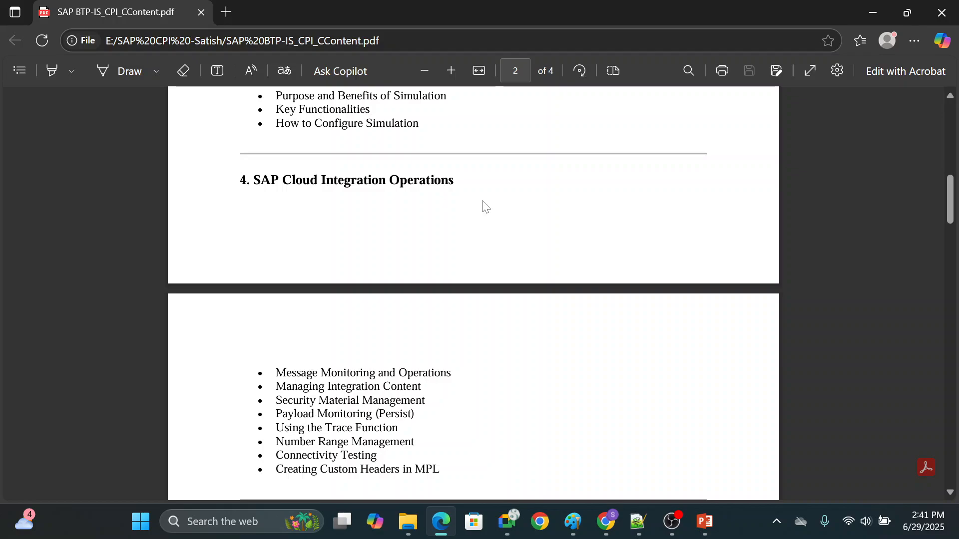
pyautogui.scroll(-3, 486, 210)
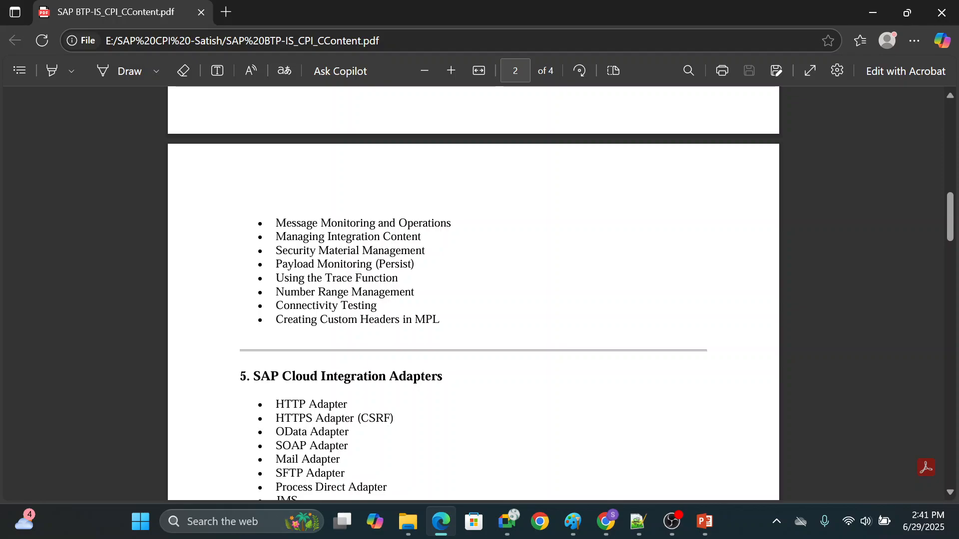
pyautogui.moveTo(380, 307); pyautogui.dragTo(303, 237)
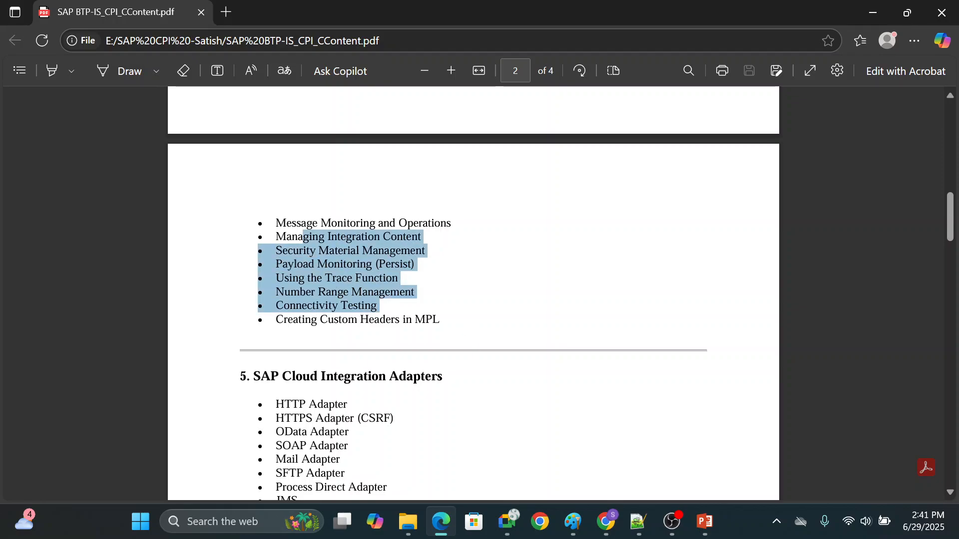
pyautogui.click(481, 314)
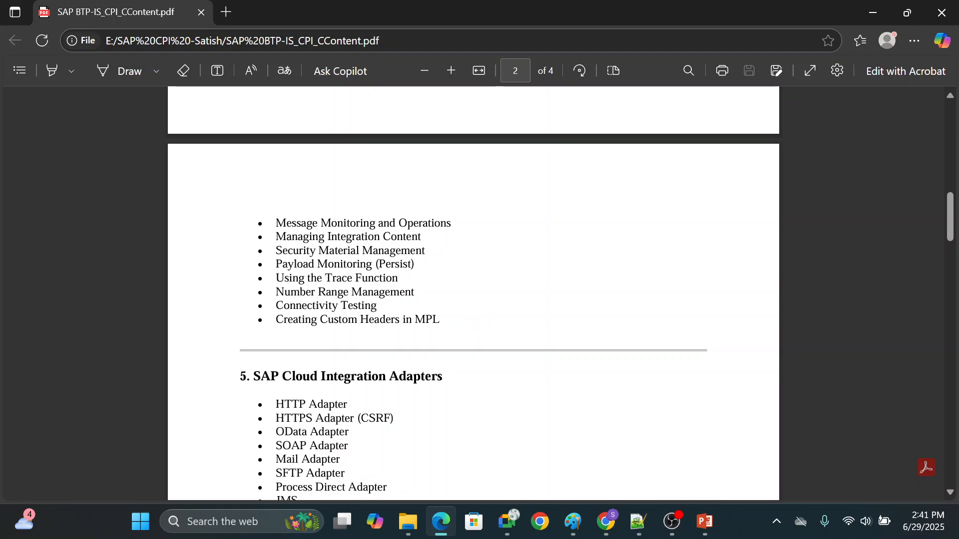
pyautogui.scroll(-3, 495, 307)
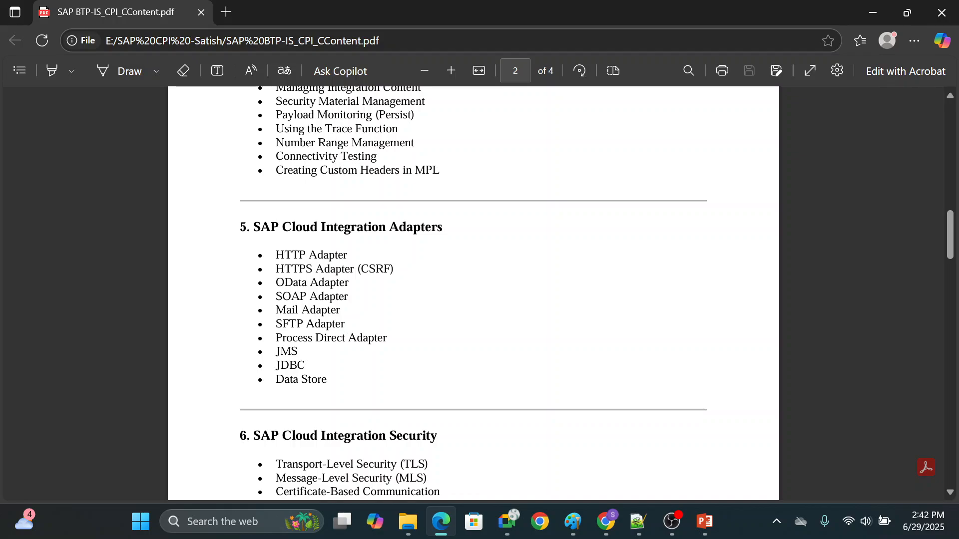
pyautogui.moveTo(276, 255); pyautogui.dragTo(328, 296)
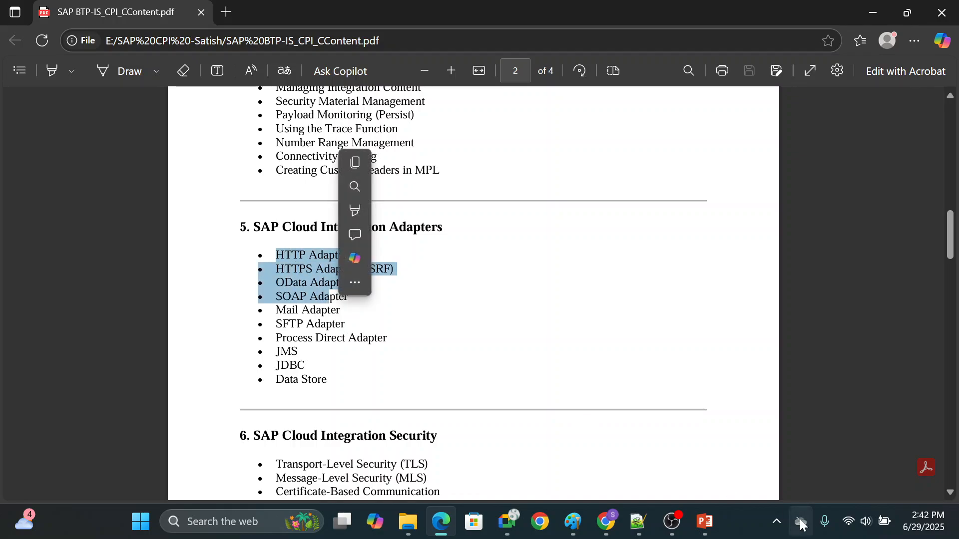
# Switch to the rough example drawing in Paint and sketch arrows linking POS with Employee and Inventory Management, plus an X beside POS.
pyautogui.click(638, 522)
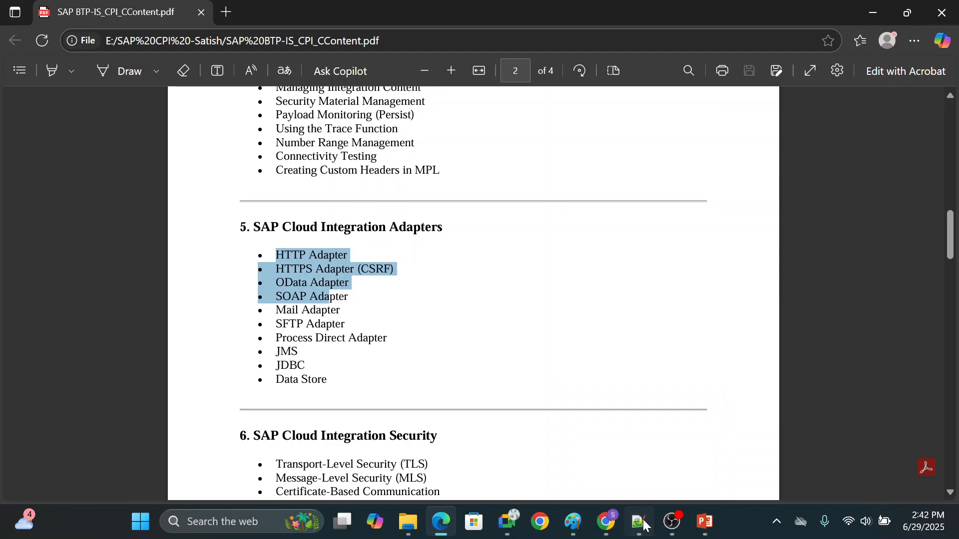
pyautogui.click(573, 522)
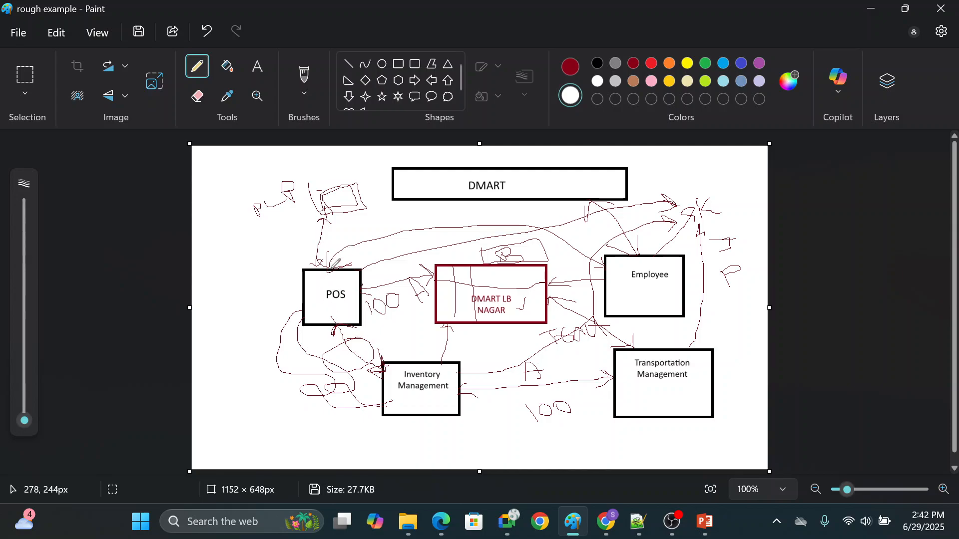
pyautogui.moveTo(360, 256)
pyautogui.mouseDown()
pyautogui.moveTo(386, 241)
pyautogui.moveTo(527, 230)
pyautogui.moveTo(603, 256)
pyautogui.mouseUp()
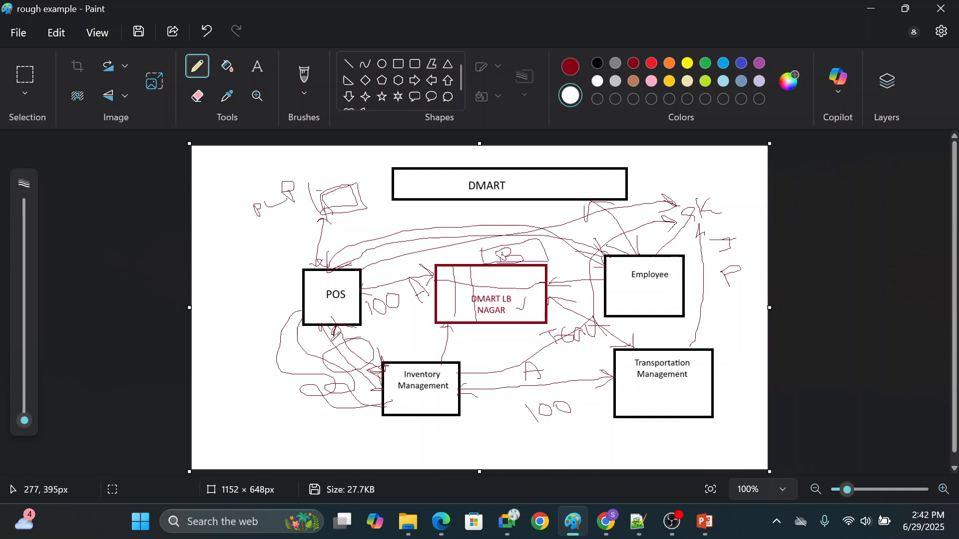
pyautogui.moveTo(279, 294)
pyautogui.mouseDown()
pyautogui.moveTo(276, 315)
pyautogui.moveTo(282, 305)
pyautogui.mouseUp()
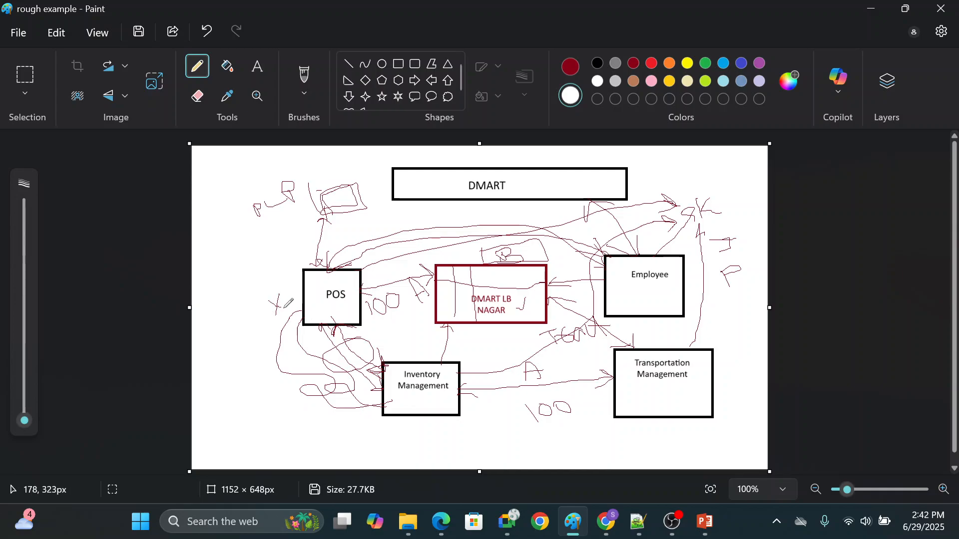
# Return to the course PDF in Edge and examine the SAP Cloud Integration Adapters list from HTTP Adapter to Data Store.
pyautogui.click(607, 522)
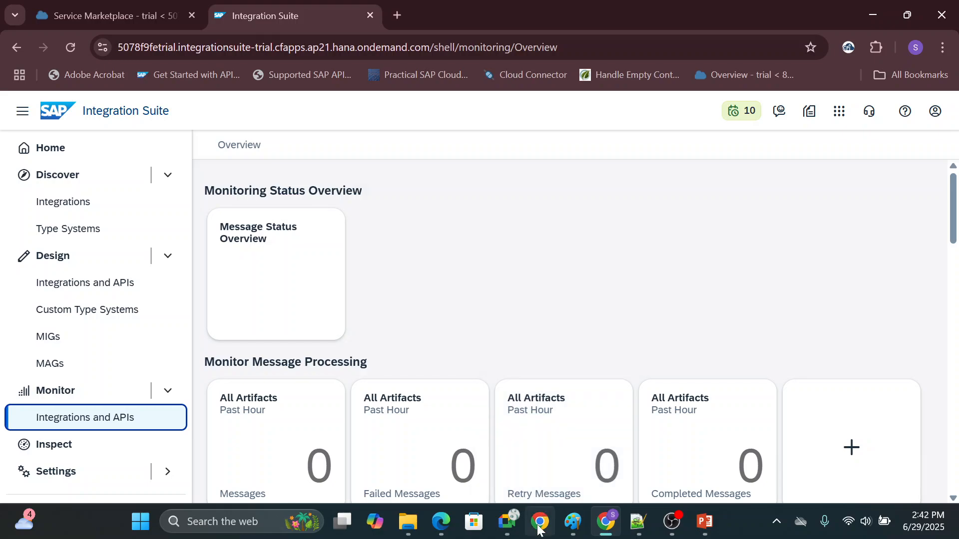
pyautogui.click(441, 521)
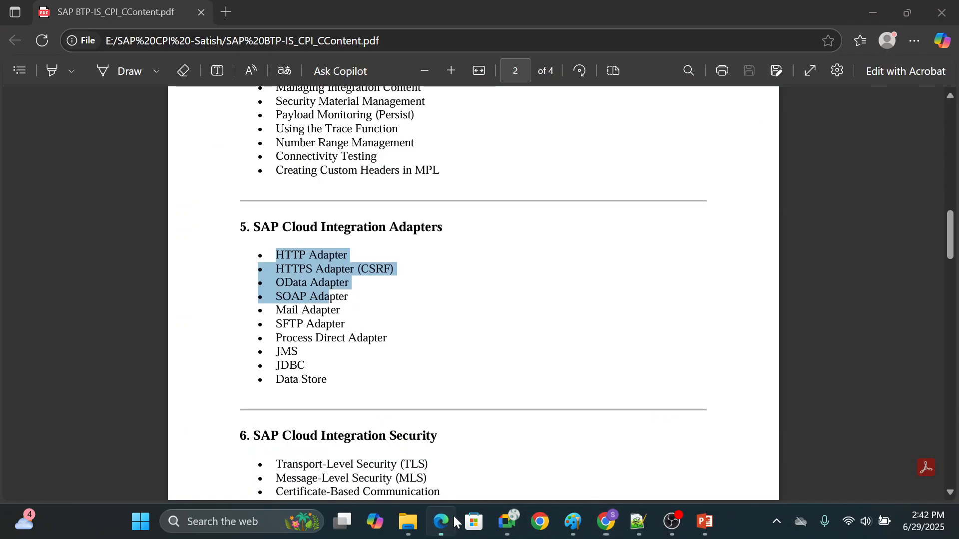
pyautogui.click(436, 312)
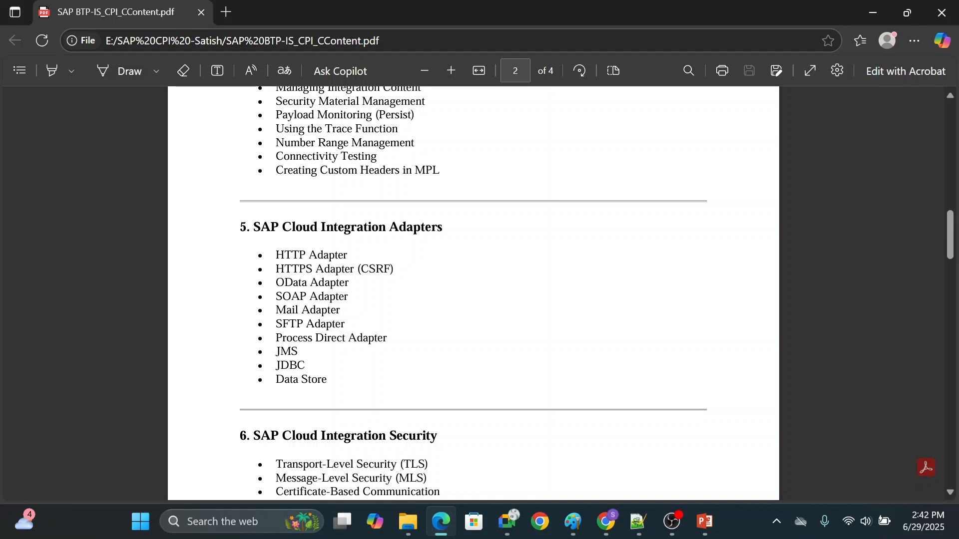
pyautogui.moveTo(378, 270); pyautogui.dragTo(374, 284)
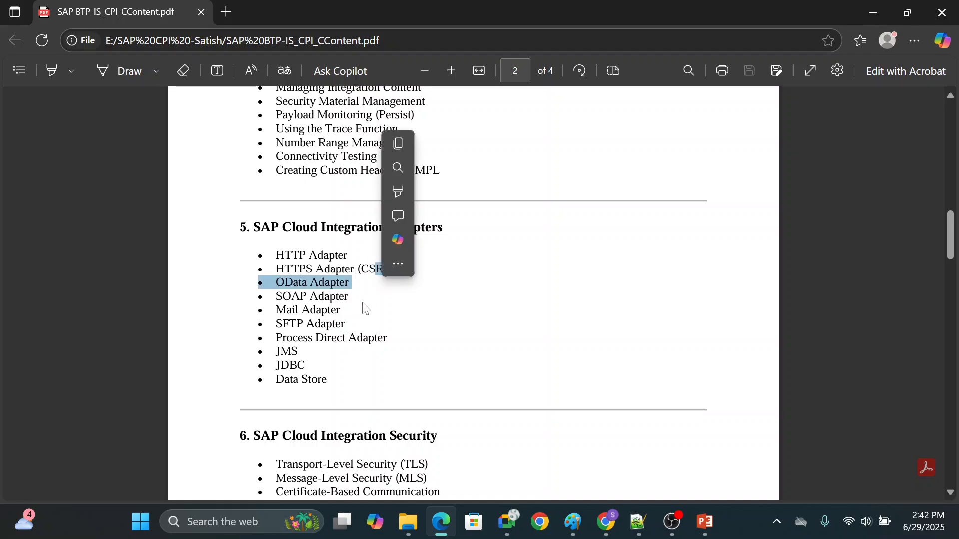
pyautogui.click(351, 298)
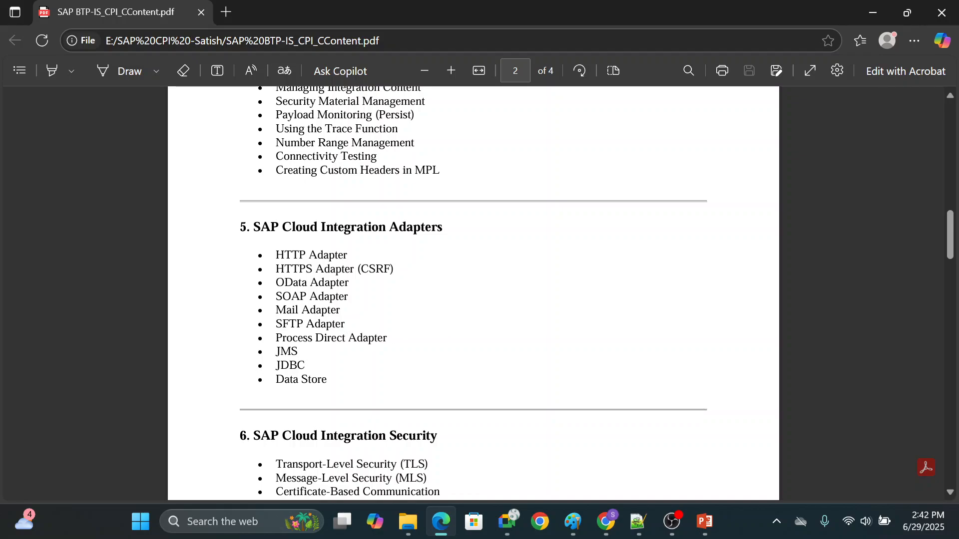
pyautogui.moveTo(277, 255); pyautogui.dragTo(460, 385)
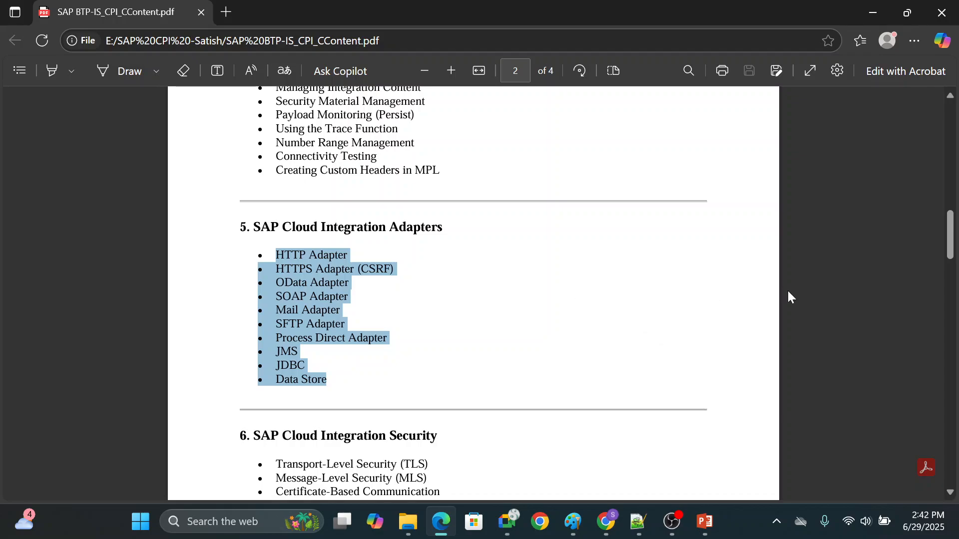
pyautogui.click(705, 295)
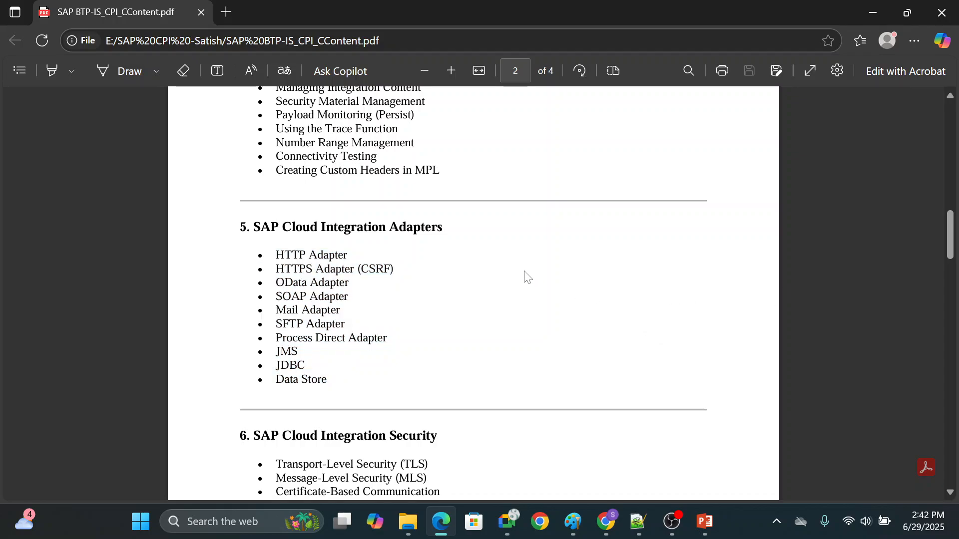
# Examine the SAP Cloud Integration Security topics, from Transport-Level Security to Creating User Credentials.
pyautogui.scroll(-2, 527, 277)
pyautogui.scroll(-5, 527, 278)
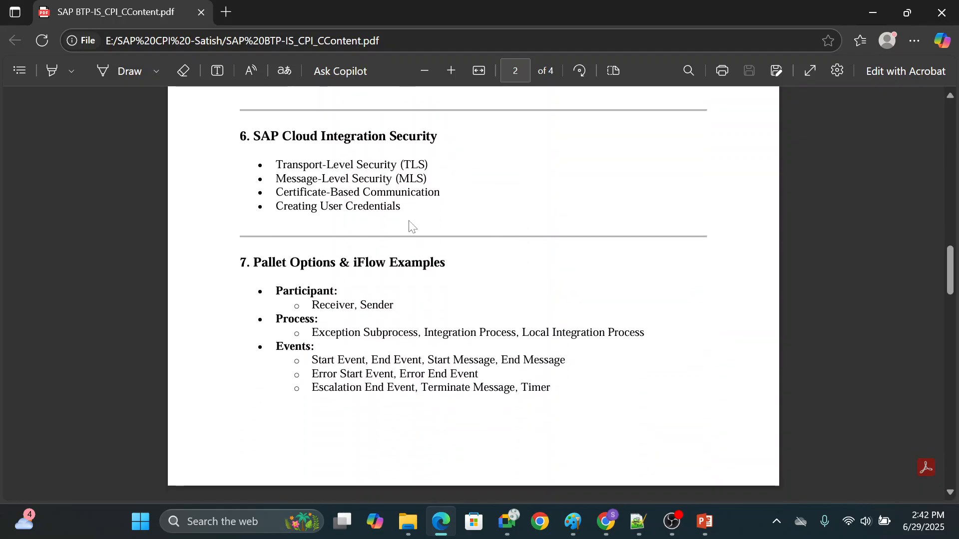
pyautogui.moveTo(402, 206); pyautogui.dragTo(283, 165)
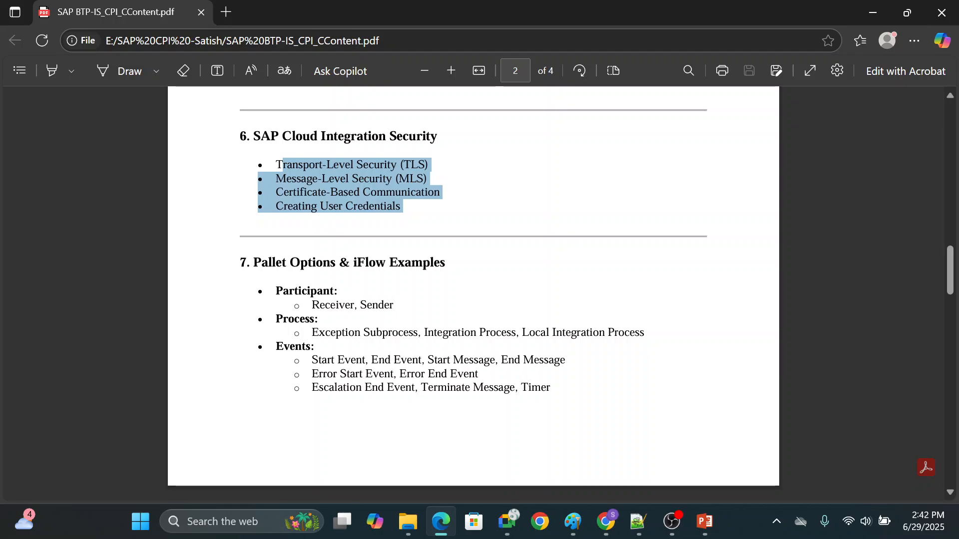
pyautogui.click(598, 204)
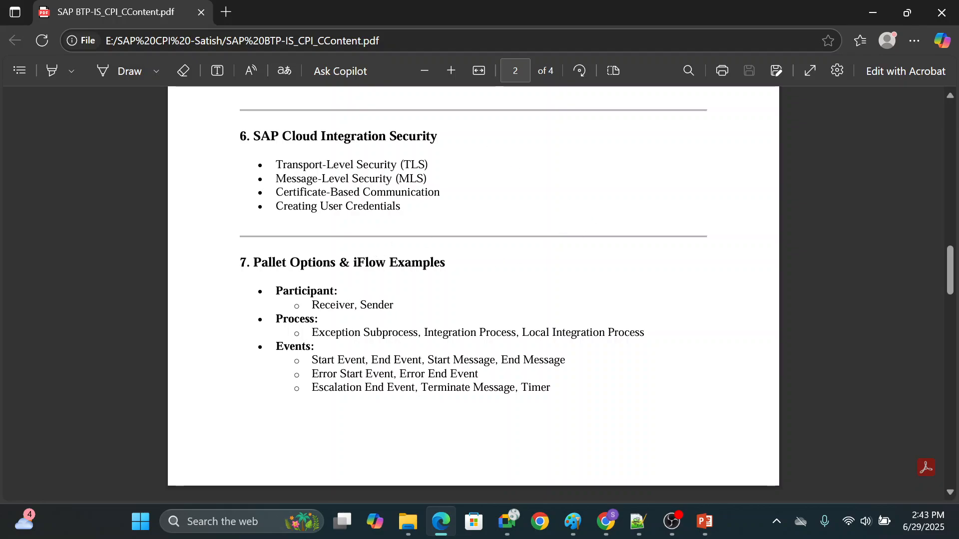
pyautogui.moveTo(404, 207); pyautogui.dragTo(277, 172)
pyautogui.click(503, 261)
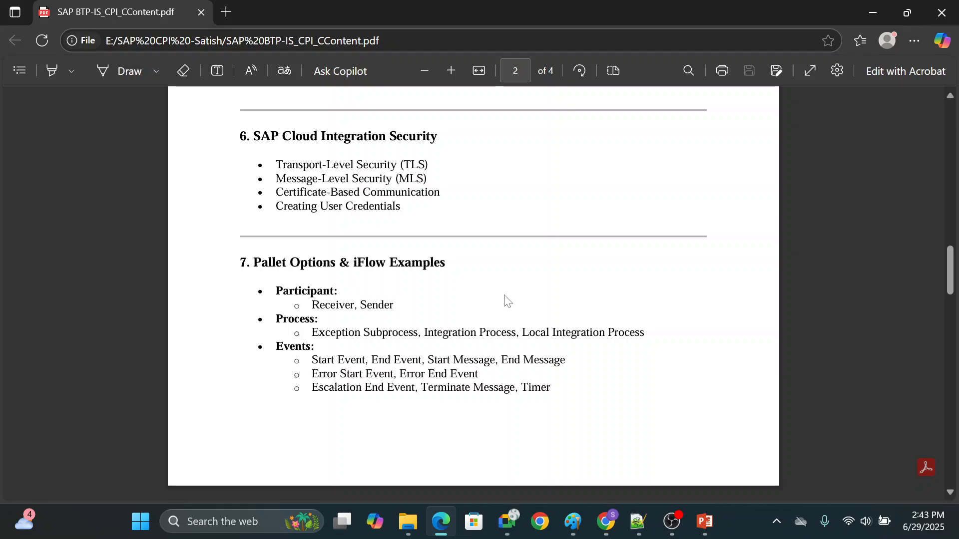
# Switch to Integration Suite in Chrome and open the IP package's integration flow IF_1 for editing.
pyautogui.scroll(-3, 516, 298)
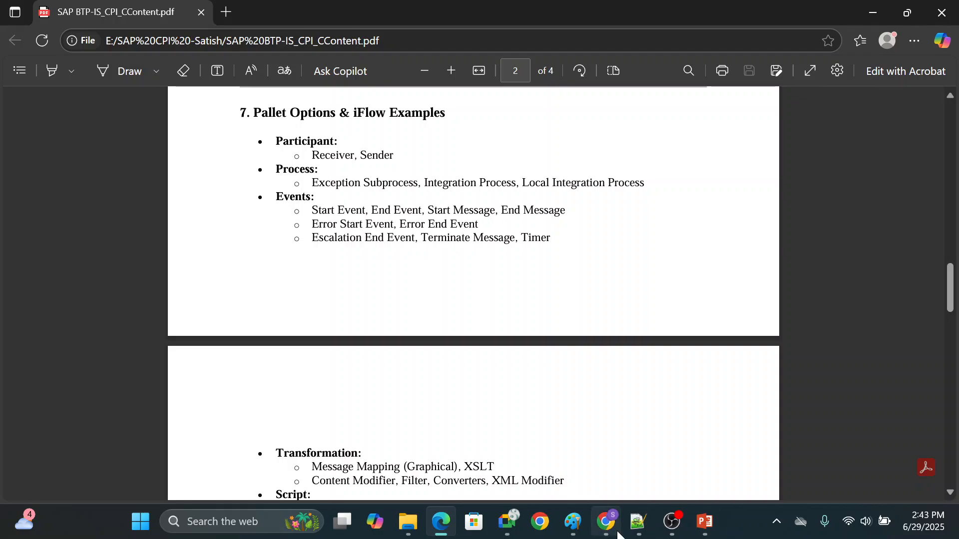
pyautogui.click(605, 521)
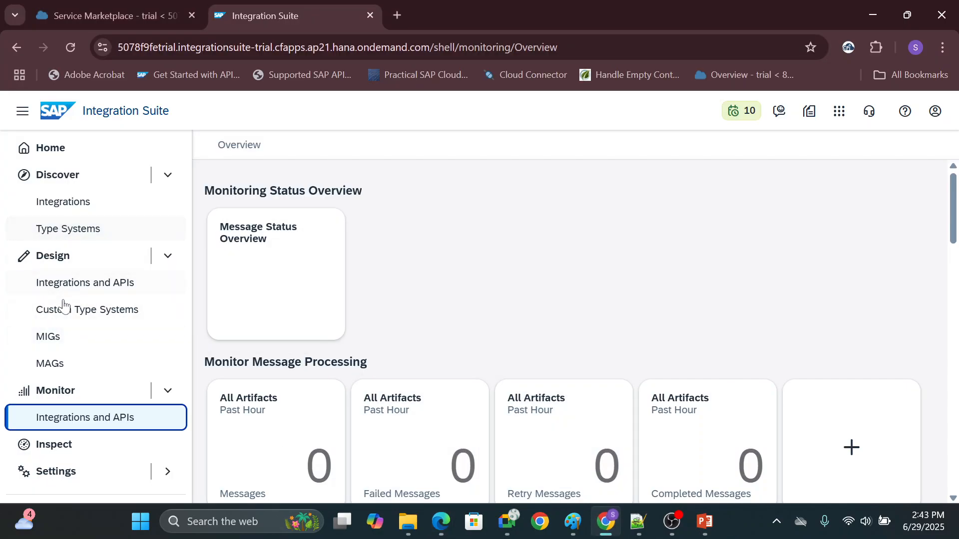
pyautogui.click(50, 283)
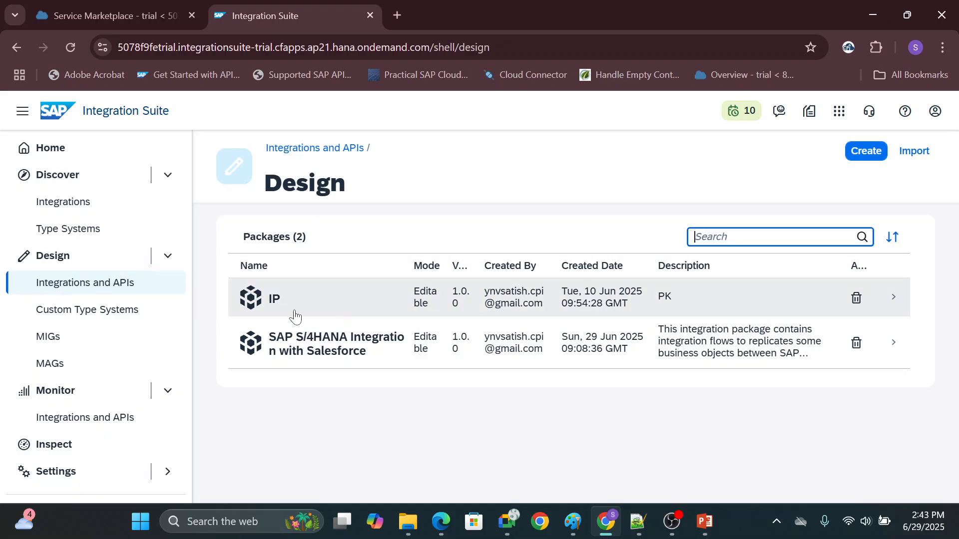
pyautogui.click(720, 288)
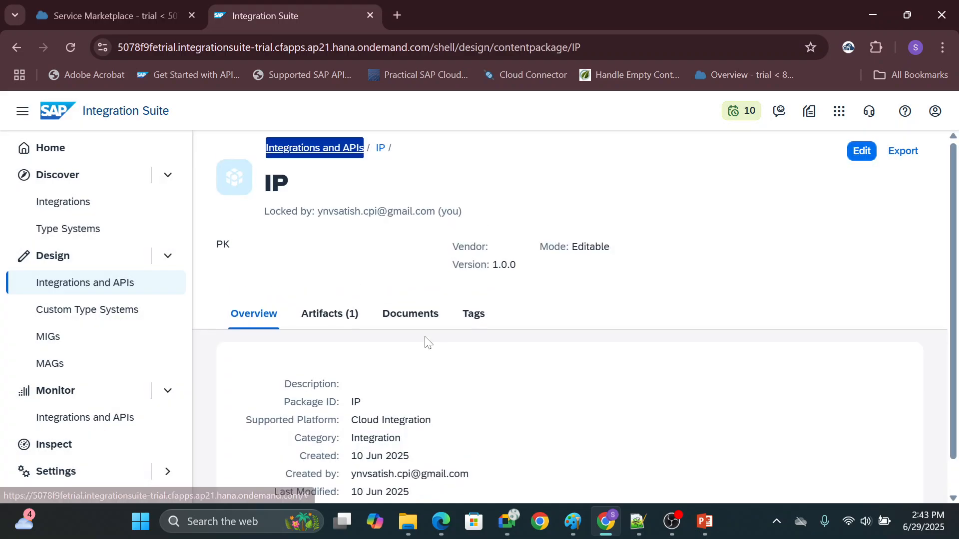
pyautogui.click(330, 314)
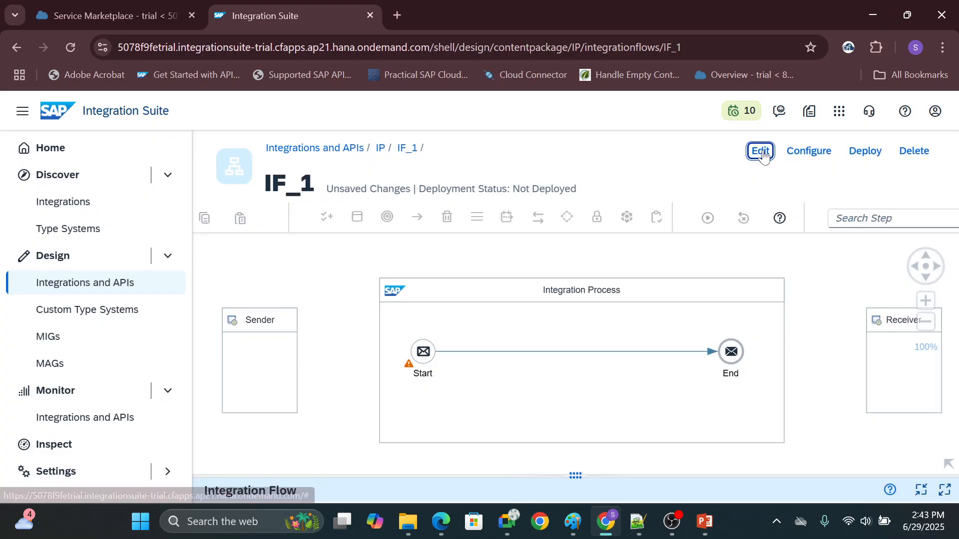
pyautogui.click(762, 152)
# Add a Content Modifier from the Transformation steps between Start and End in IF_1's Integration Process.
pyautogui.click(508, 331)
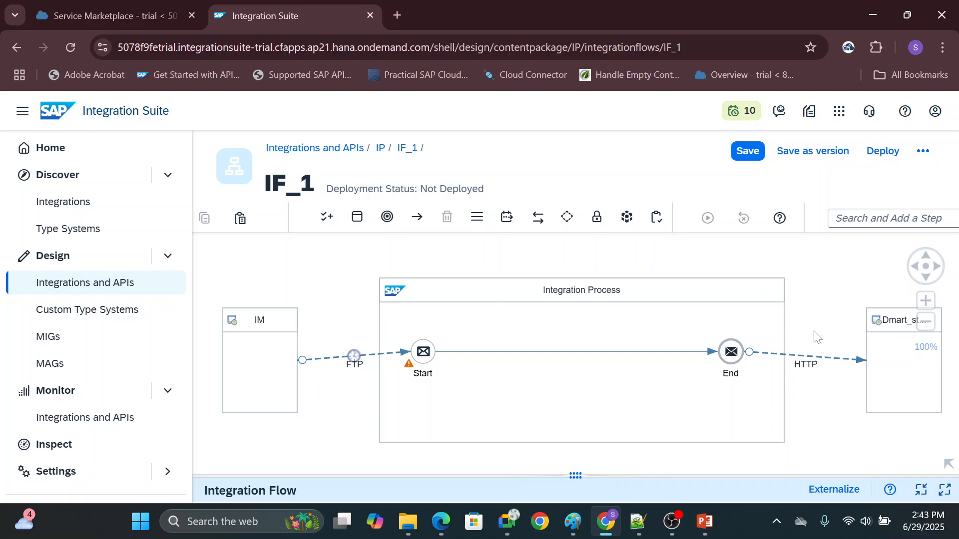
pyautogui.click(478, 312)
pyautogui.click(507, 218)
pyautogui.moveTo(472, 278); pyautogui.dragTo(492, 327)
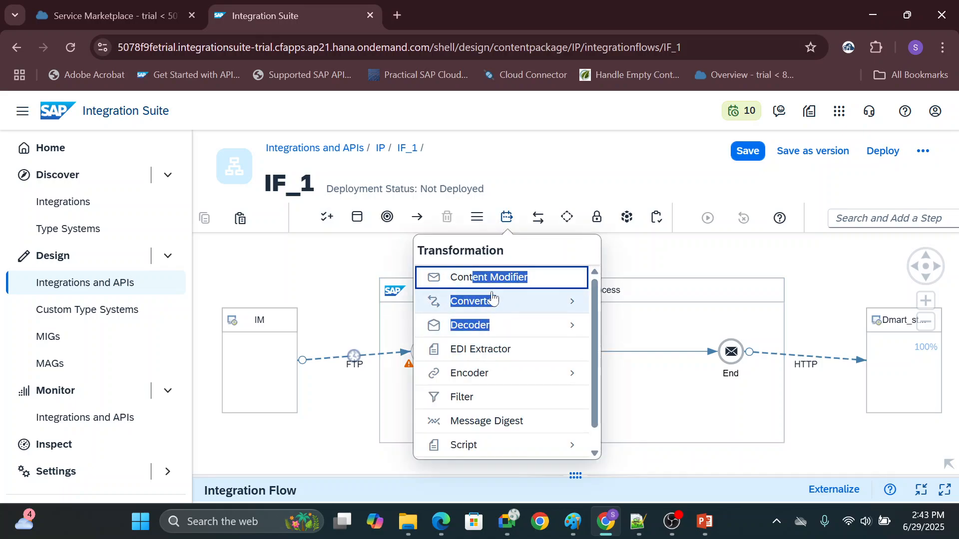
pyautogui.click(528, 284)
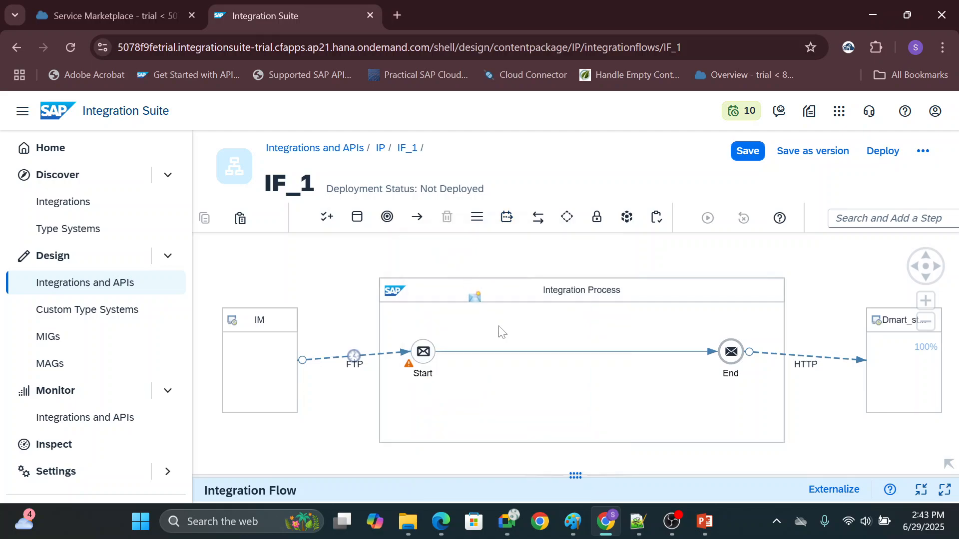
pyautogui.click(505, 347)
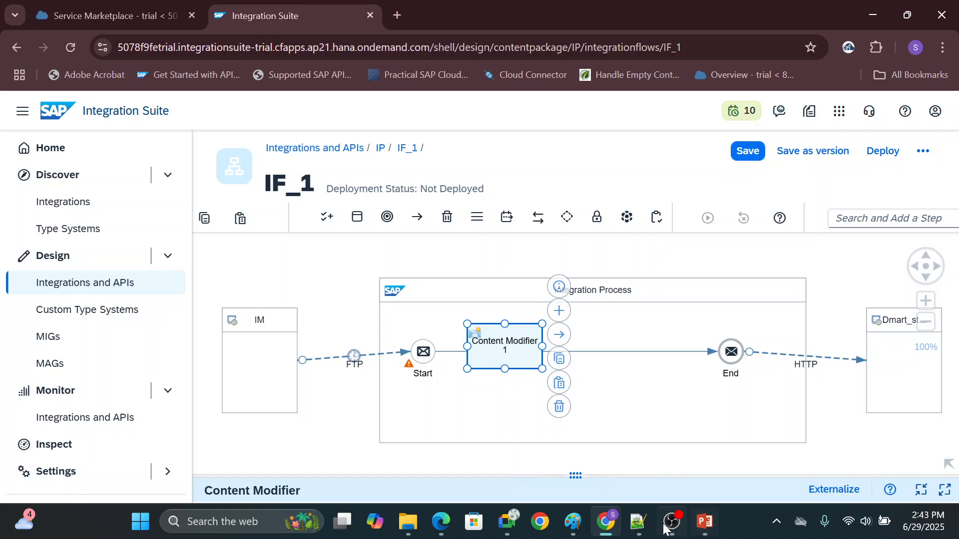
# Return to the course PDF in Edge and examine the remaining pallet options, from Transformation to Validators, and the Groovy Script Basics section.
pyautogui.moveTo(442, 524)
pyautogui.click(442, 478)
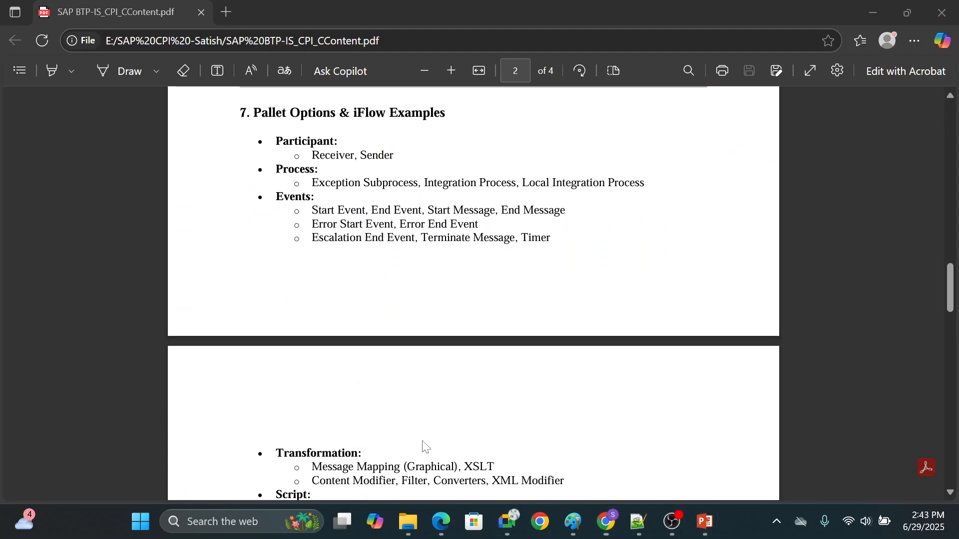
pyautogui.scroll(-2, 436, 320)
pyautogui.scroll(-7, 436, 319)
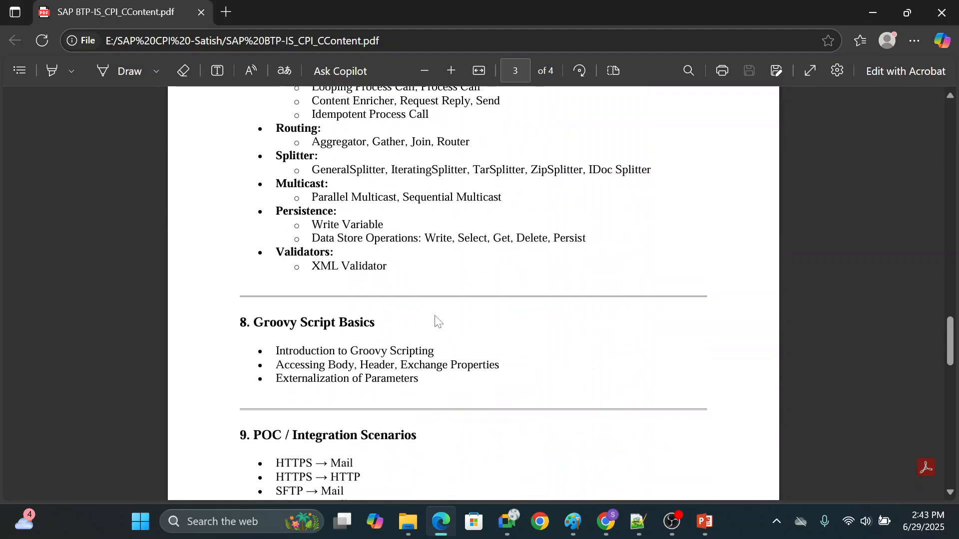
pyautogui.scroll(-5, 419, 245)
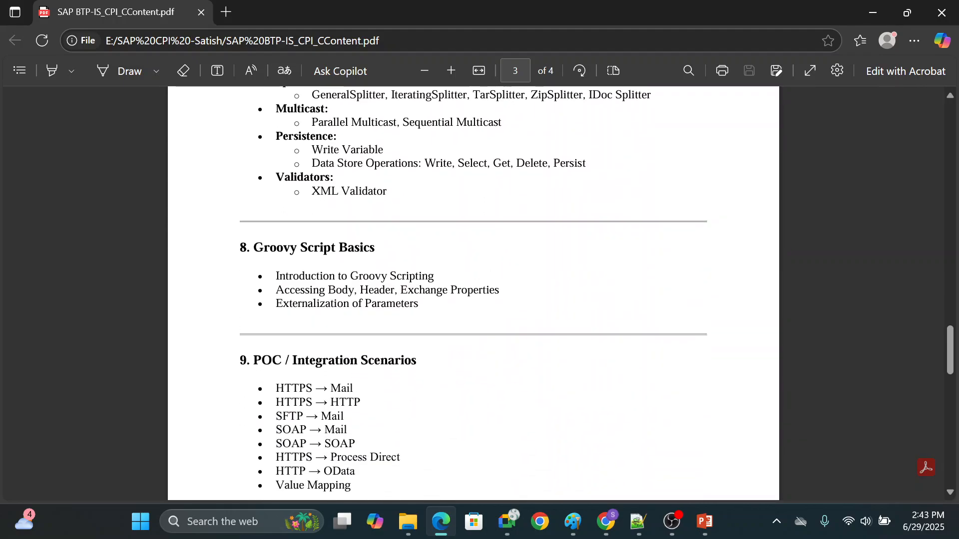
pyautogui.scroll(2, 405, 236)
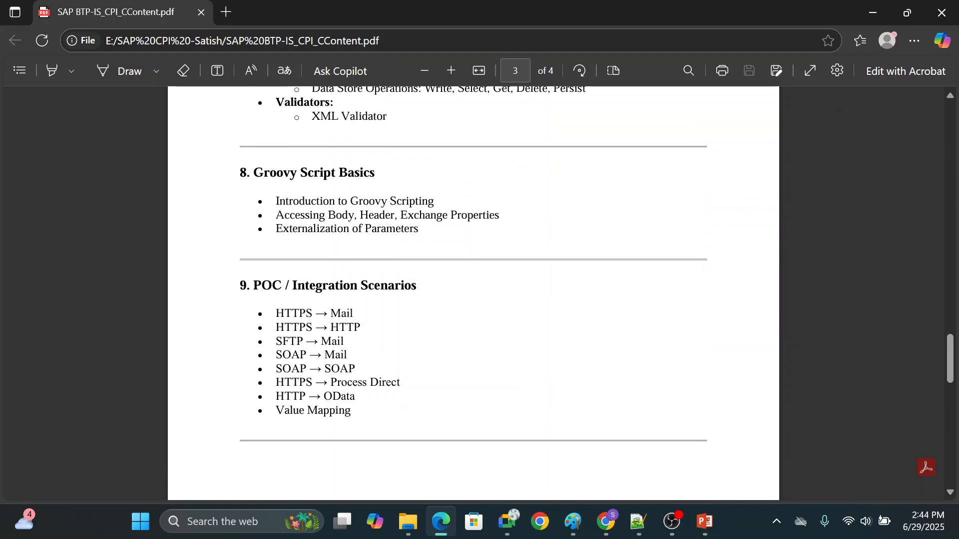
pyautogui.moveTo(250, 172); pyautogui.dragTo(378, 174)
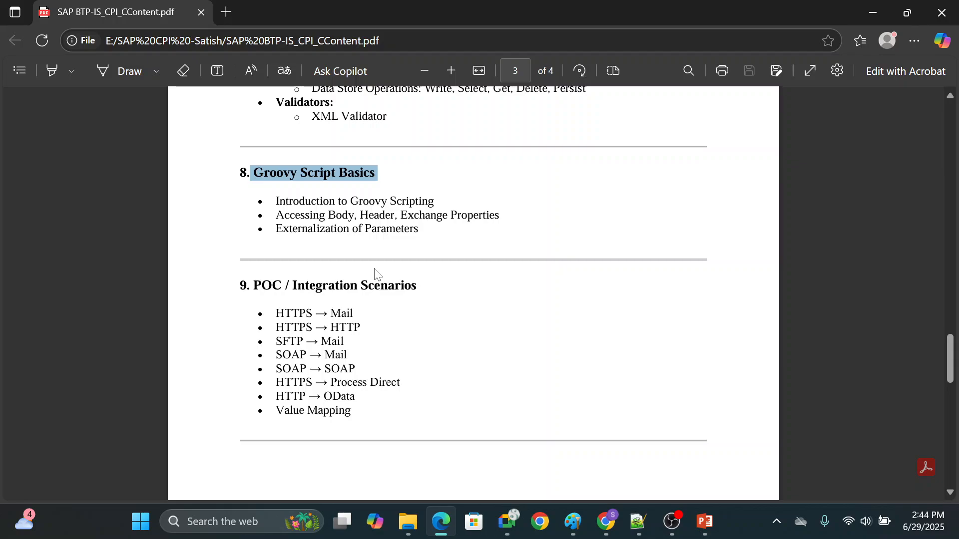
# Examine the POC / Integration Scenarios list, selecting its entries from HTTPS → Mail to Value Mapping.
pyautogui.scroll(-3, 427, 255)
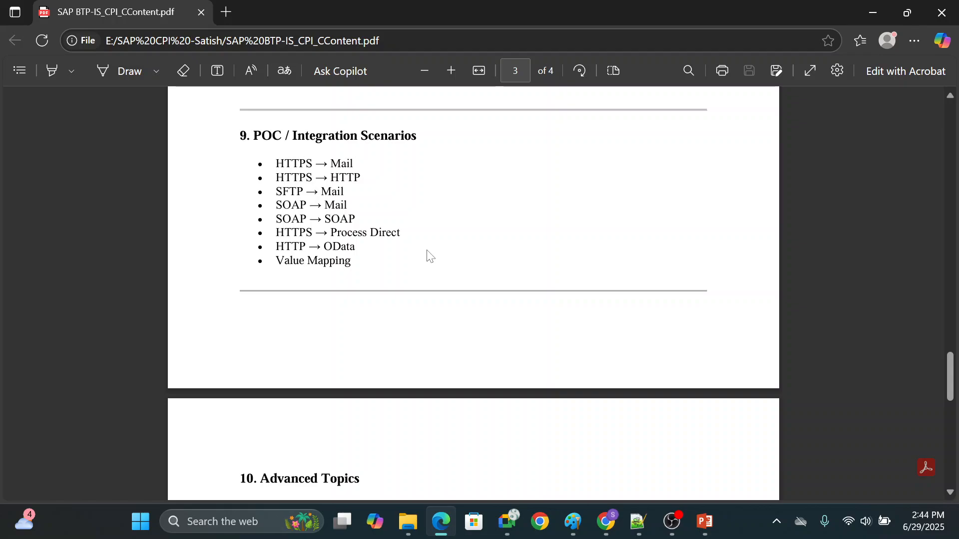
pyautogui.scroll(-2, 427, 254)
pyautogui.scroll(2, 427, 255)
pyautogui.moveTo(275, 163); pyautogui.dragTo(352, 262)
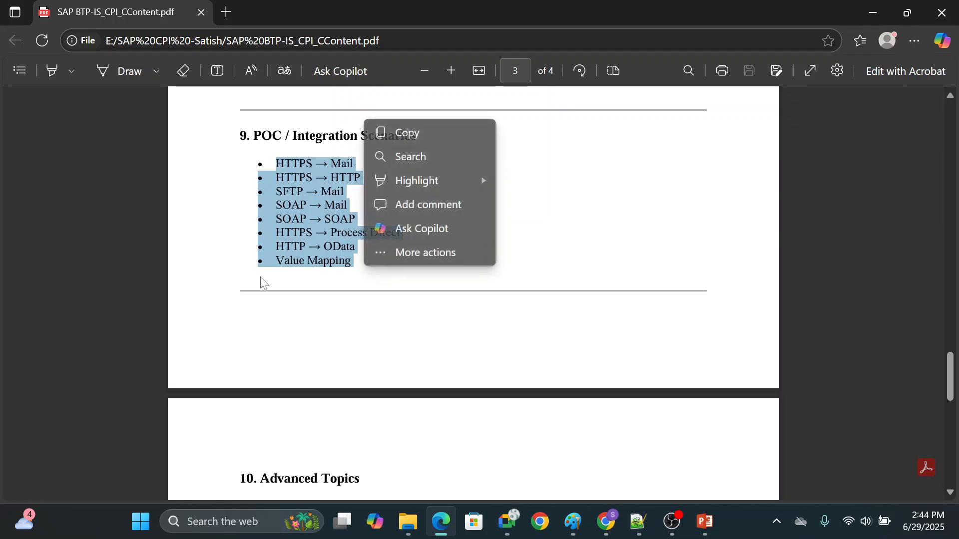
pyautogui.click(683, 222)
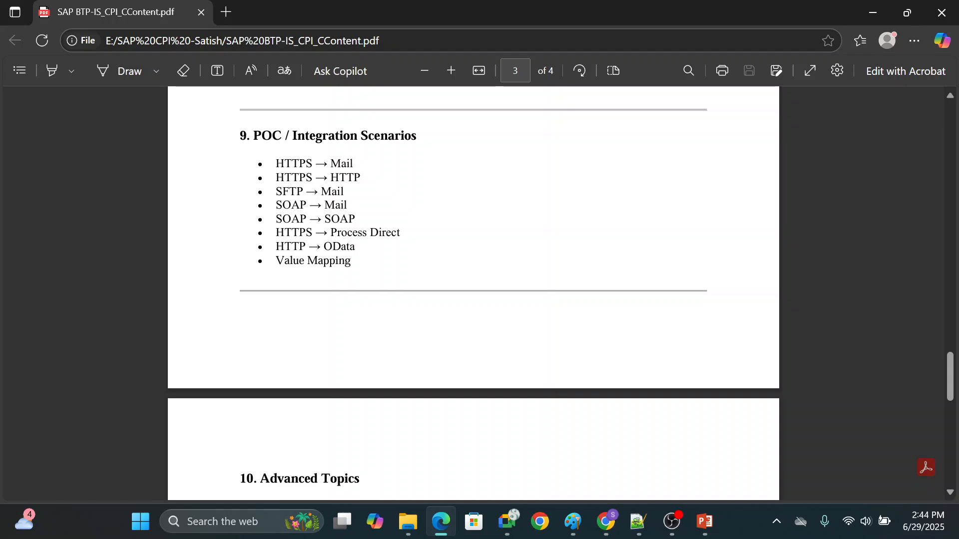
pyautogui.moveTo(275, 164); pyautogui.dragTo(351, 261)
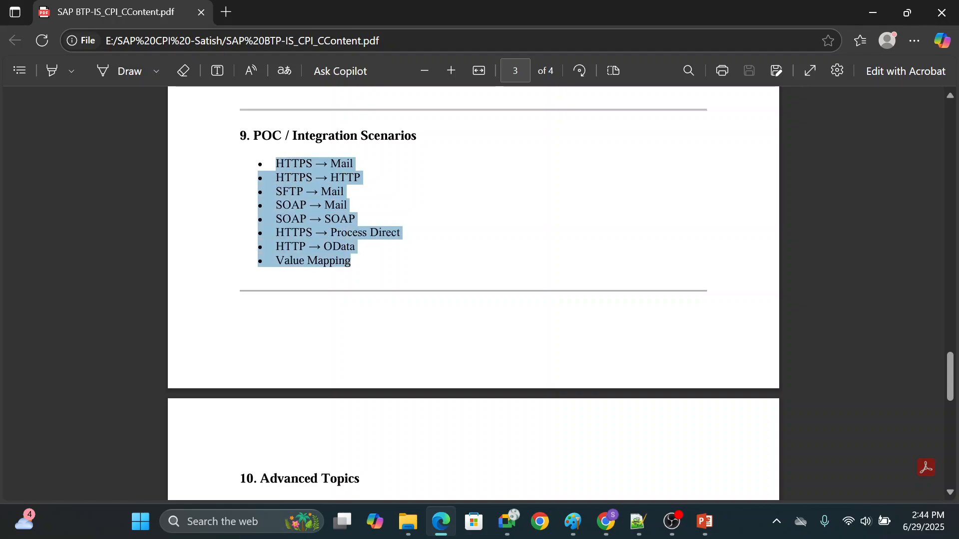
# Examine the Advanced Topics, Project Explanation and Tools Used sections, and minimize the PDF to return to IF_1 in Chrome.
pyautogui.scroll(-8, 627, 217)
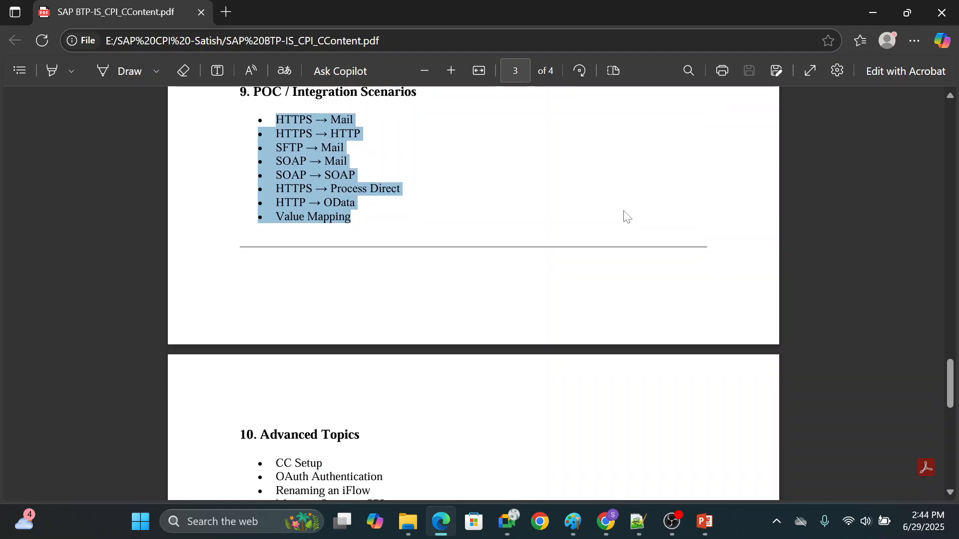
pyautogui.scroll(3, 625, 214)
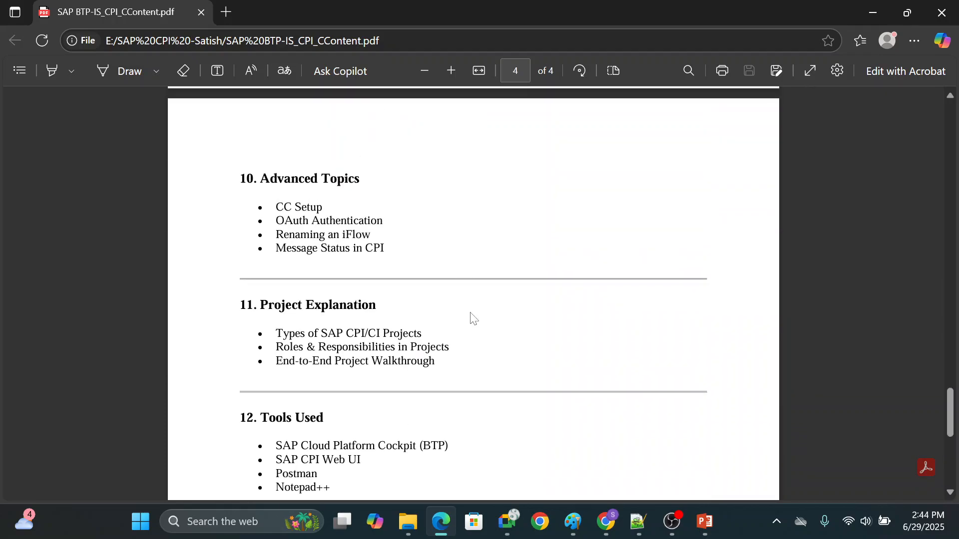
pyautogui.scroll(-4, 471, 316)
pyautogui.scroll(15, 480, 320)
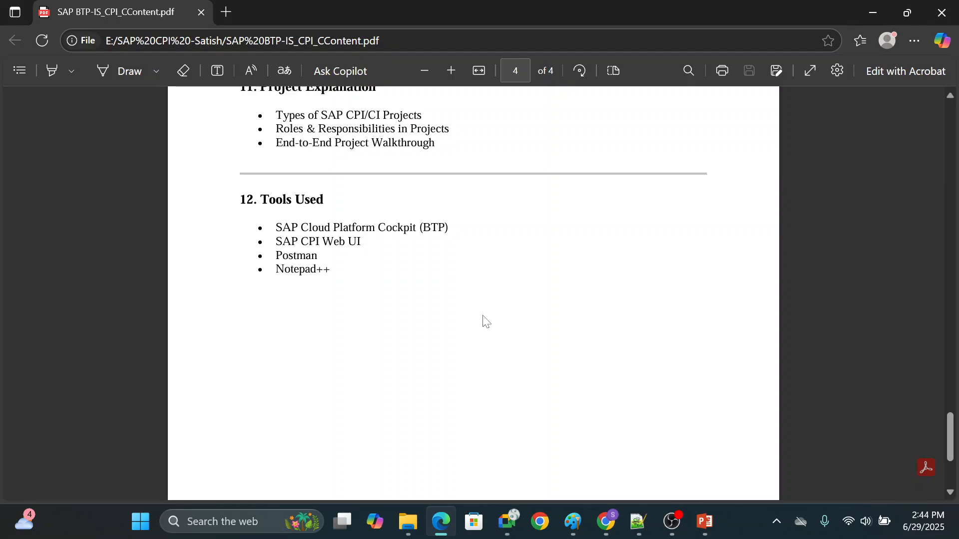
pyautogui.scroll(12, 489, 321)
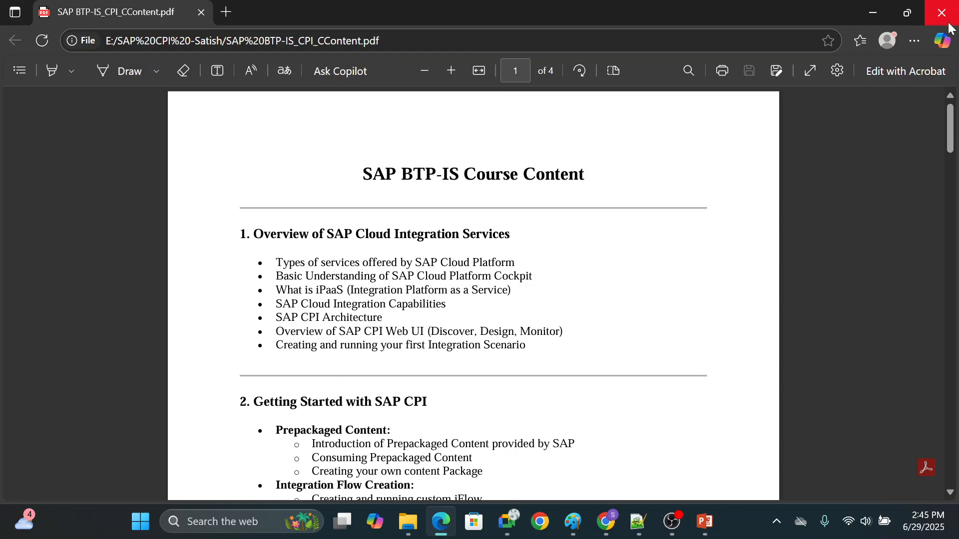
pyautogui.click(873, 12)
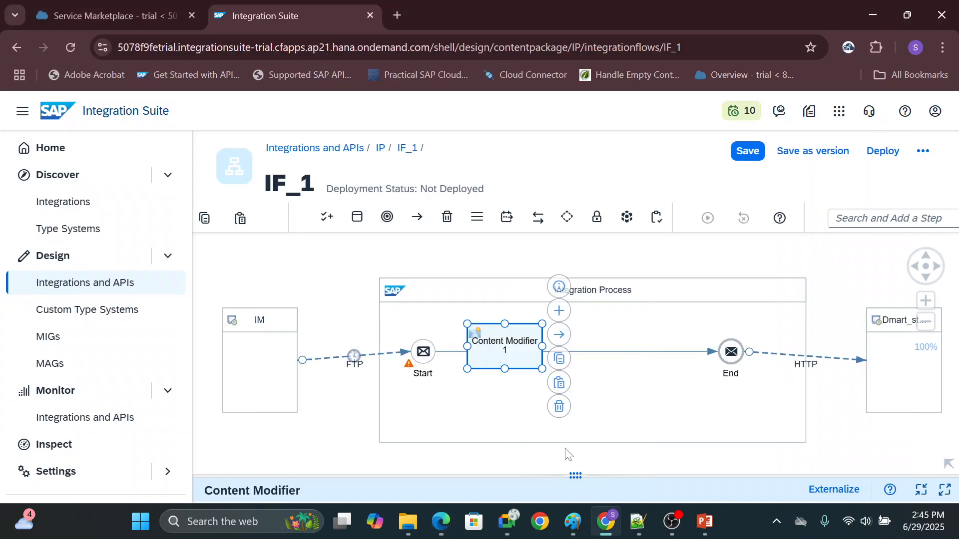